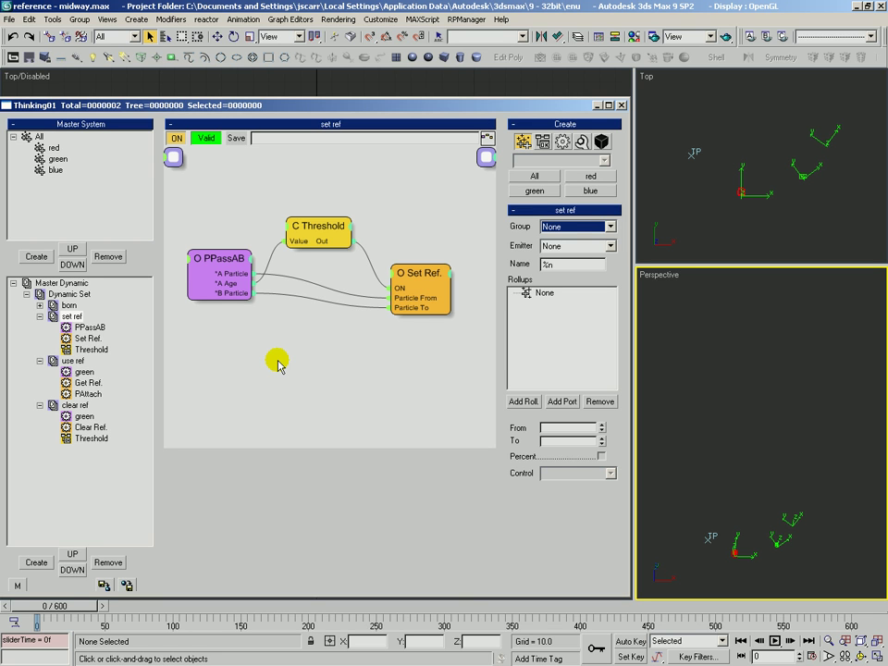
Sketch R, G and B circles in Paint with arrows for G following R and B following G
{"action": "key", "text": "alt+Tab"}
{"action": "key", "text": "alt+Tab"}
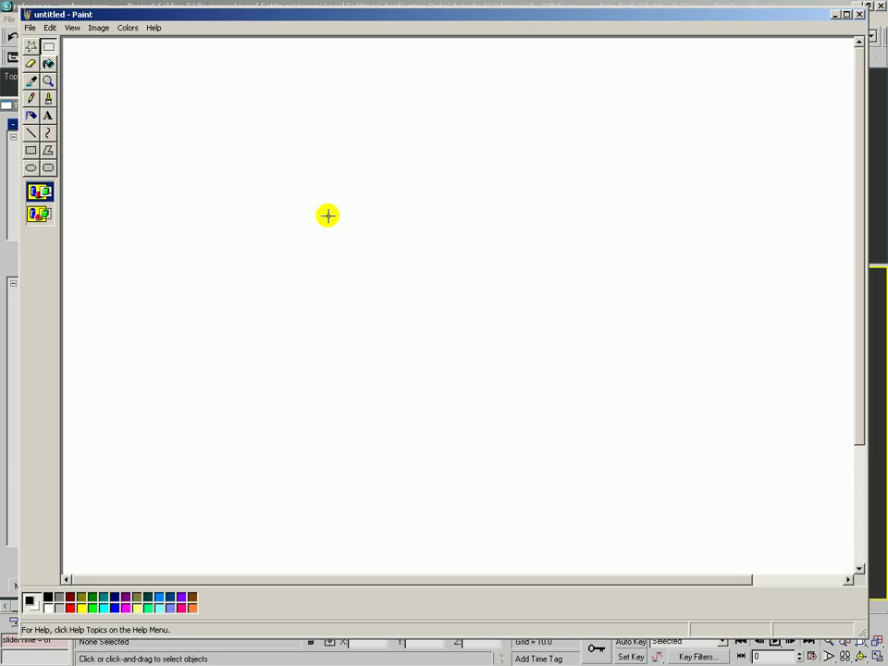
{"action": "left_click", "coordinate": [30, 98]}
{"action": "left_click_drag", "start_coordinate": [235, 118], "coordinate": [257, 141]}
{"action": "mouse_move", "coordinate": [228, 102]}
{"action": "left_mouse_down"}
{"action": "mouse_move", "coordinate": [239, 140]}
{"action": "mouse_move", "coordinate": [233, 105]}
{"action": "left_mouse_up"}
{"action": "mouse_move", "coordinate": [448, 251]}
{"action": "left_mouse_down"}
{"action": "mouse_move", "coordinate": [425, 293]}
{"action": "mouse_move", "coordinate": [404, 243]}
{"action": "mouse_move", "coordinate": [283, 156]}
{"action": "left_mouse_up"}
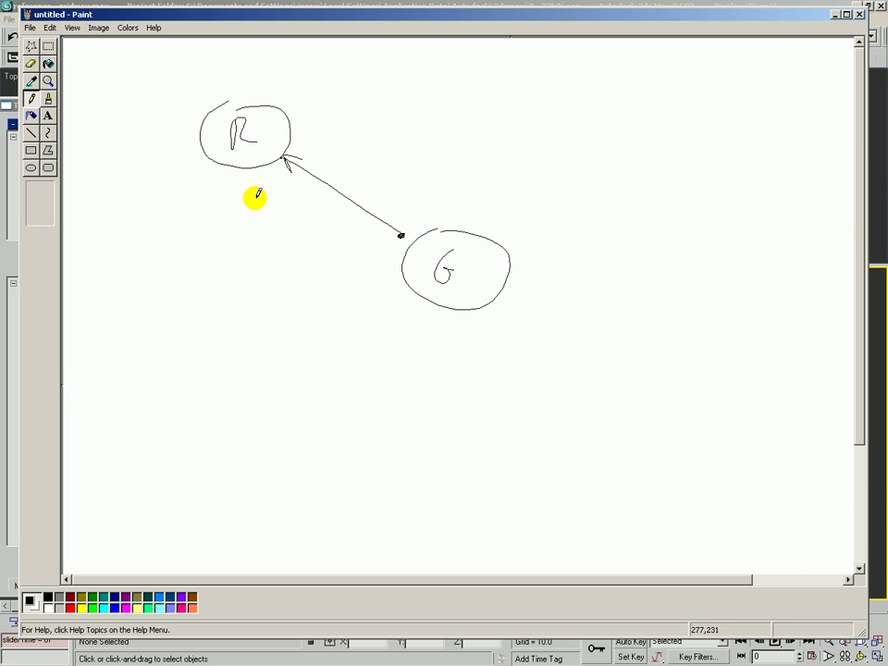
{"action": "left_click_drag", "start_coordinate": [239, 367], "coordinate": [263, 390]}
{"action": "left_click_drag", "start_coordinate": [230, 340], "coordinate": [224, 357]}
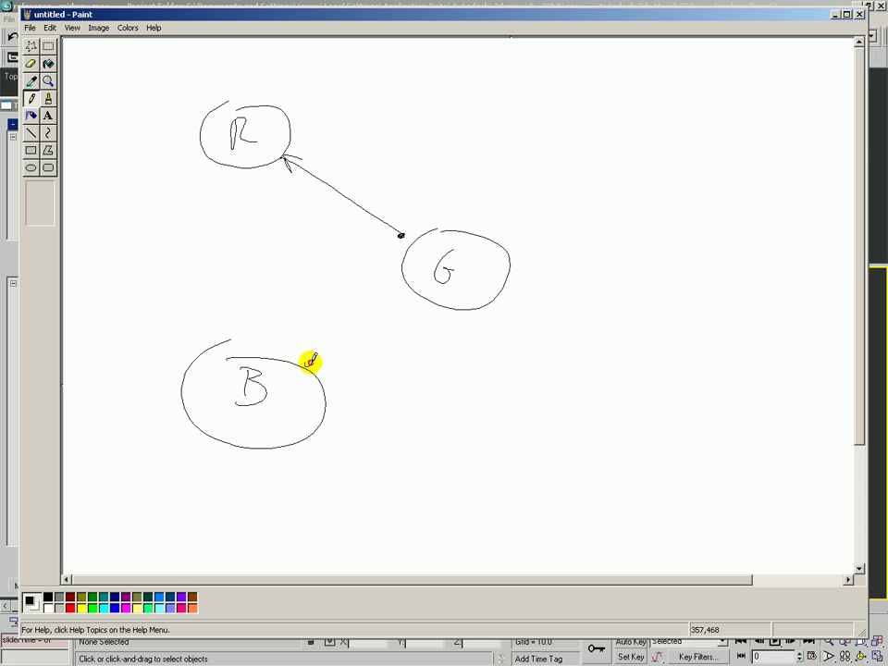
{"action": "left_click_drag", "start_coordinate": [308, 361], "coordinate": [404, 294]}
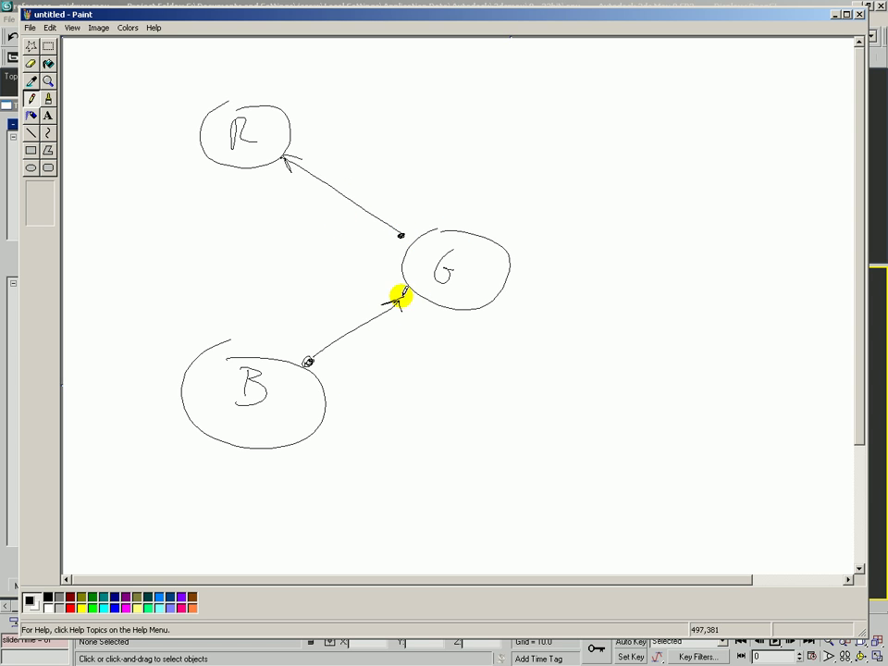
{"action": "key", "text": "alt+Tab"}
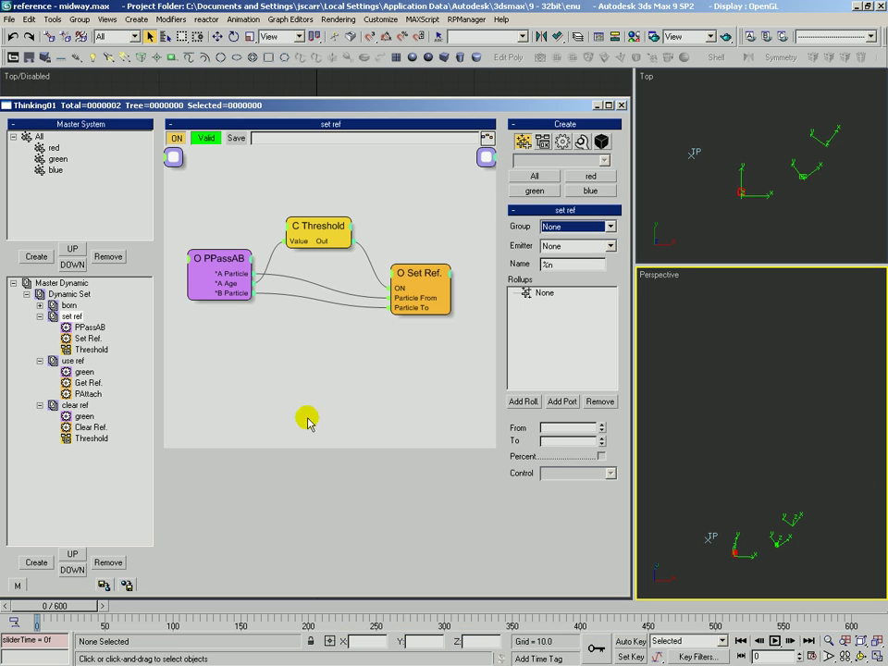
Remove the clear ref set from the Master Dynamic tree
{"action": "left_click", "coordinate": [39, 317]}
{"action": "left_click", "coordinate": [39, 327]}
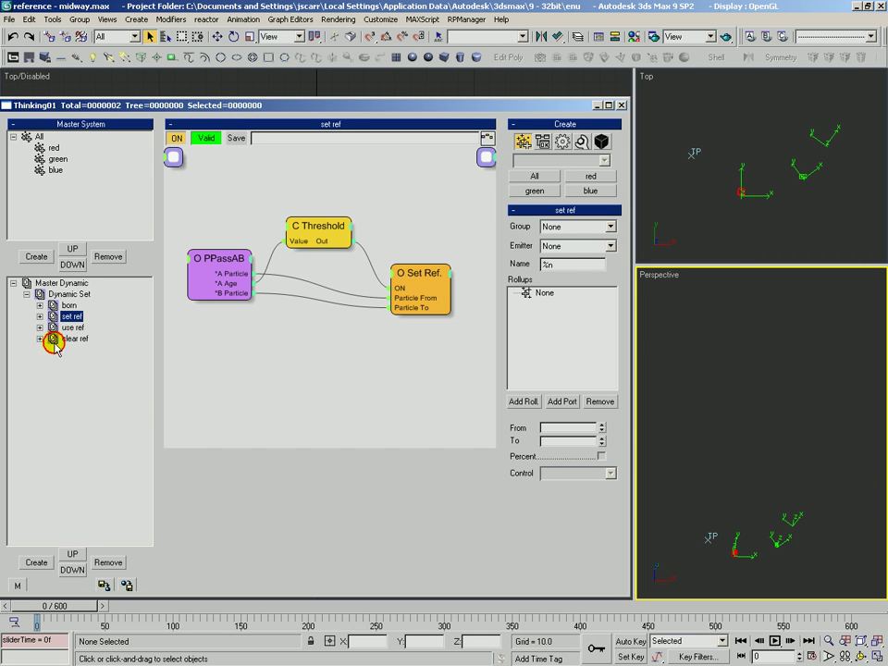
{"action": "left_click", "coordinate": [40, 339]}
{"action": "left_click", "coordinate": [74, 339]}
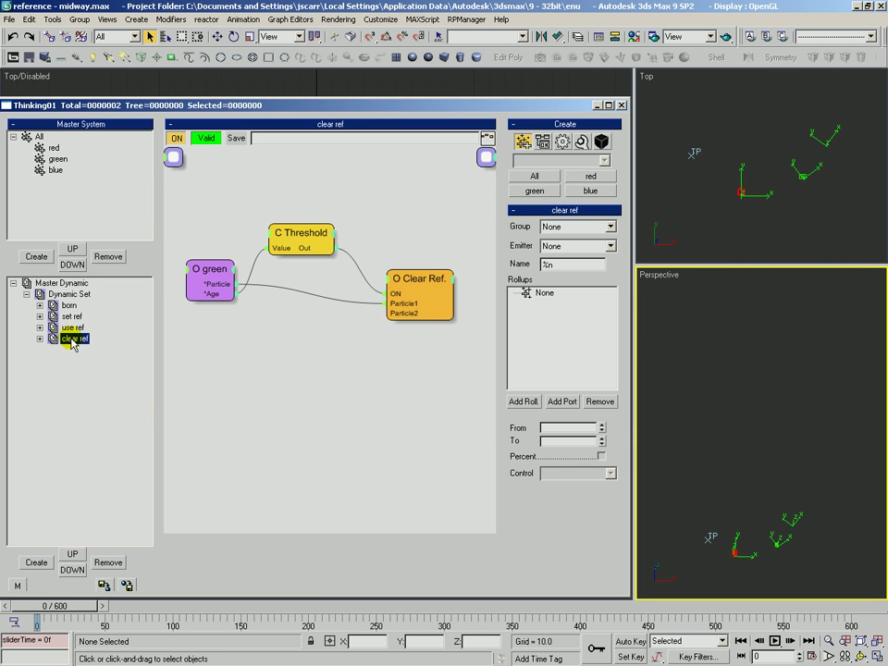
{"action": "left_click", "coordinate": [111, 563]}
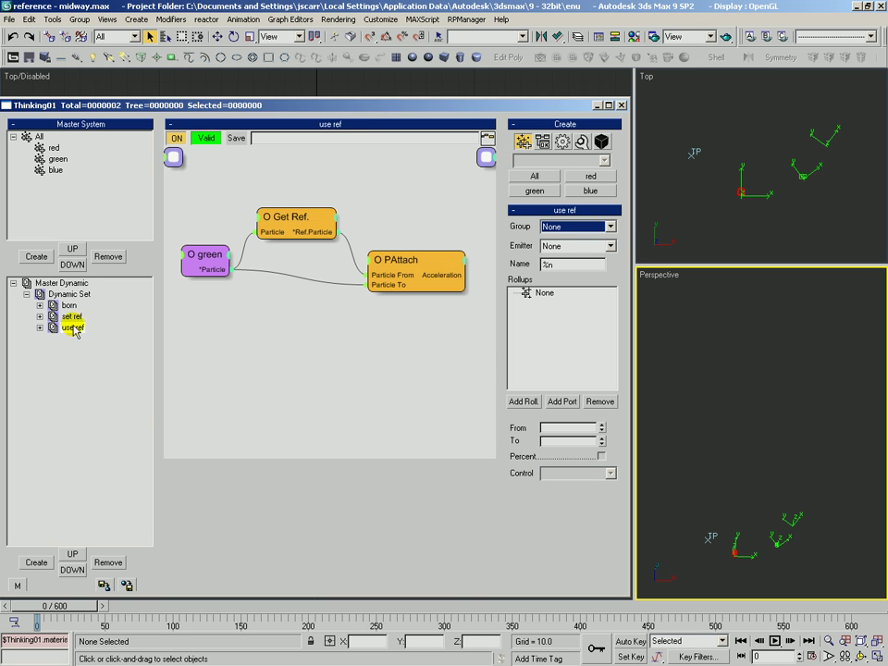
Delete the Threshold operator from the set ref graph, returning to the Dynamic Set
{"action": "left_click", "coordinate": [311, 240]}
{"action": "key", "text": "Delete"}
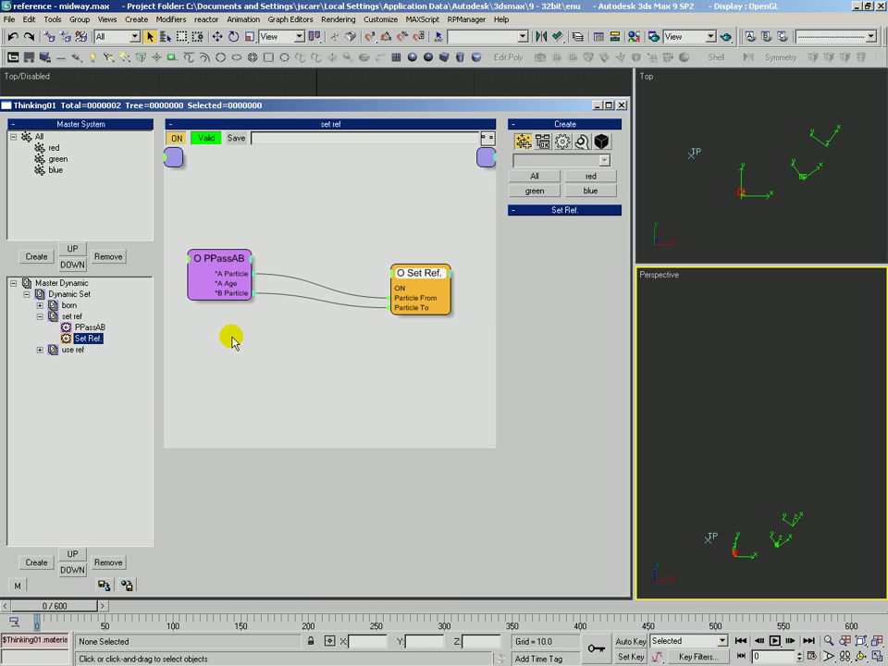
{"action": "double_click", "coordinate": [63, 316]}
{"action": "left_click", "coordinate": [68, 306]}
{"action": "left_click", "coordinate": [69, 294]}
Preview the particles at frame 41 from the third shooter's graph
{"action": "double_click", "coordinate": [69, 305]}
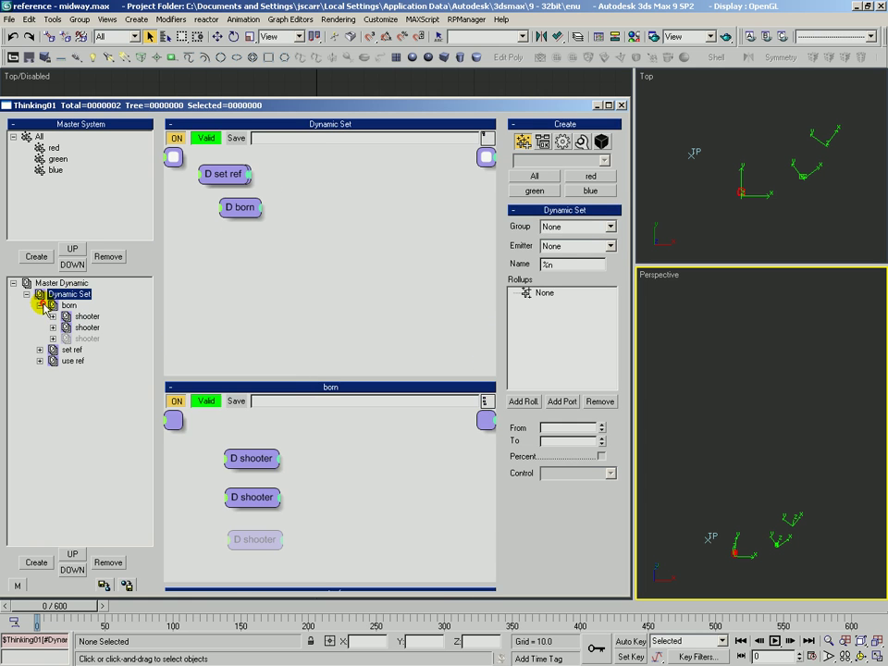
{"action": "left_click", "coordinate": [86, 339]}
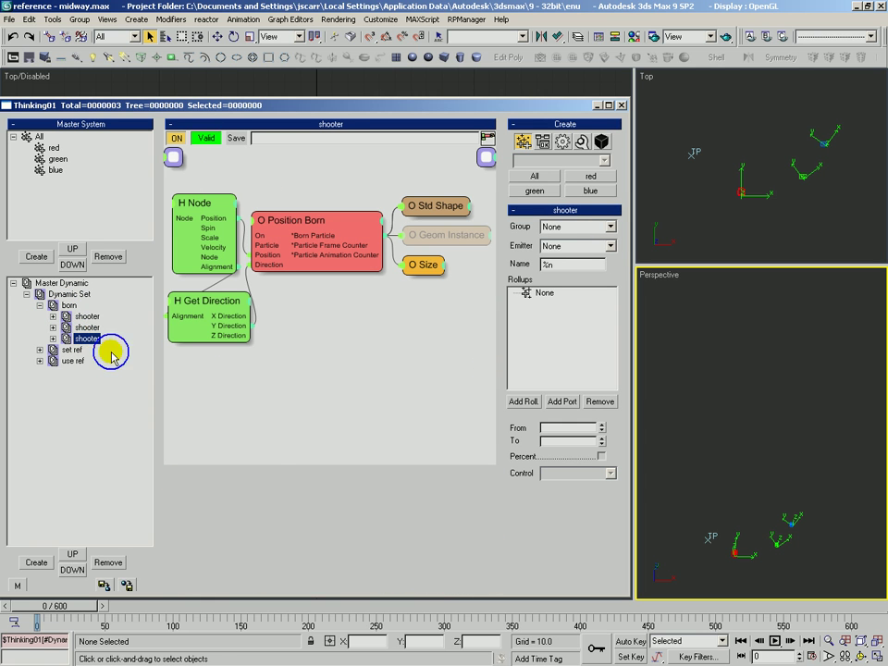
{"action": "left_click_drag", "start_coordinate": [74, 606], "coordinate": [107, 606]}
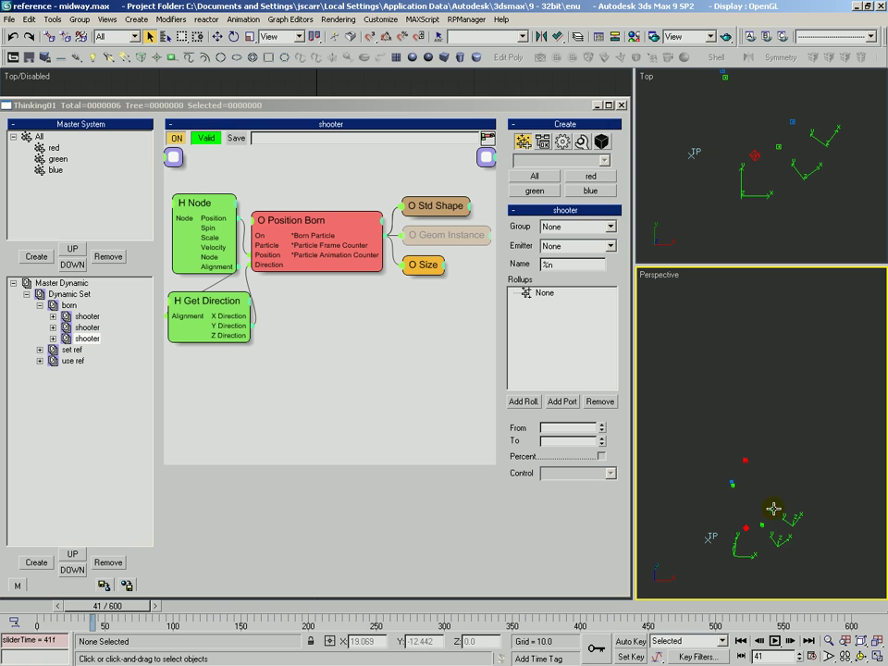
Copy the set ref node in the Dynamic Set, placing it after the first set ref
{"action": "left_click", "coordinate": [49, 307]}
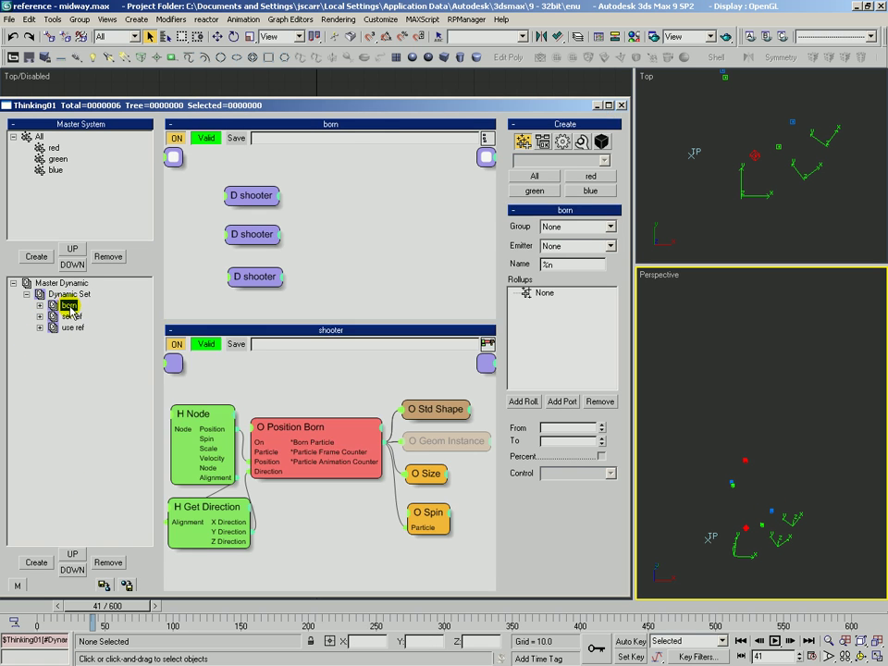
{"action": "left_click", "coordinate": [66, 294]}
{"action": "left_click", "coordinate": [240, 245]}
{"action": "left_click_drag", "start_coordinate": [225, 174], "coordinate": [239, 322]}
{"action": "left_click_drag", "start_coordinate": [244, 239], "coordinate": [251, 288]}
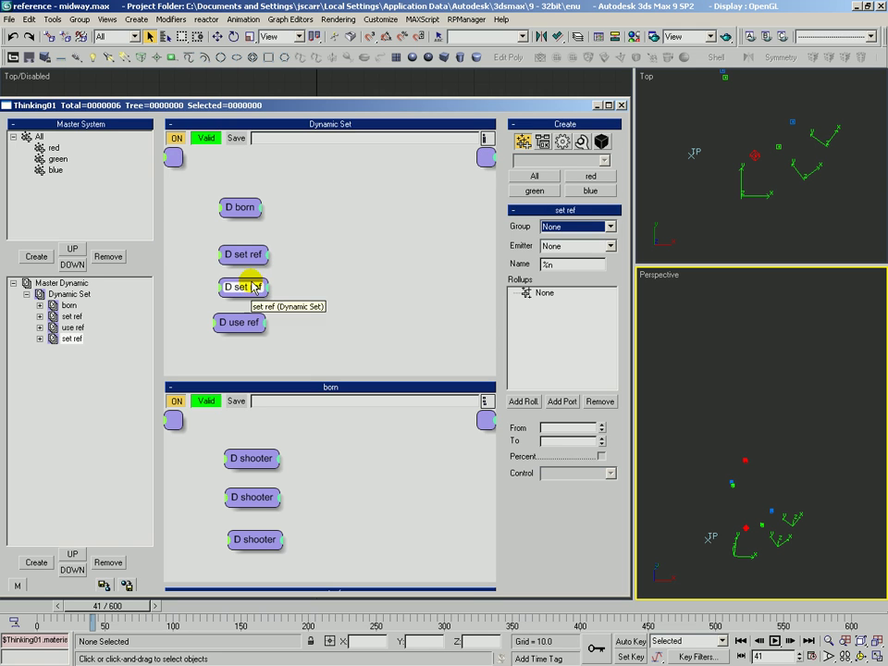
Rename the first reference set to 'set ref - green to red'
{"action": "left_click", "coordinate": [74, 318]}
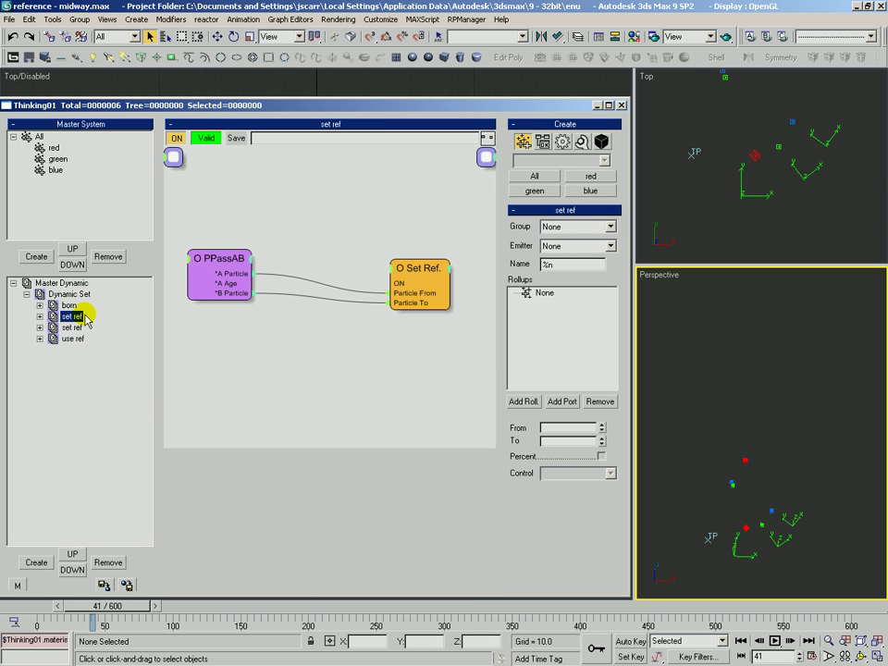
{"action": "left_click", "coordinate": [220, 263]}
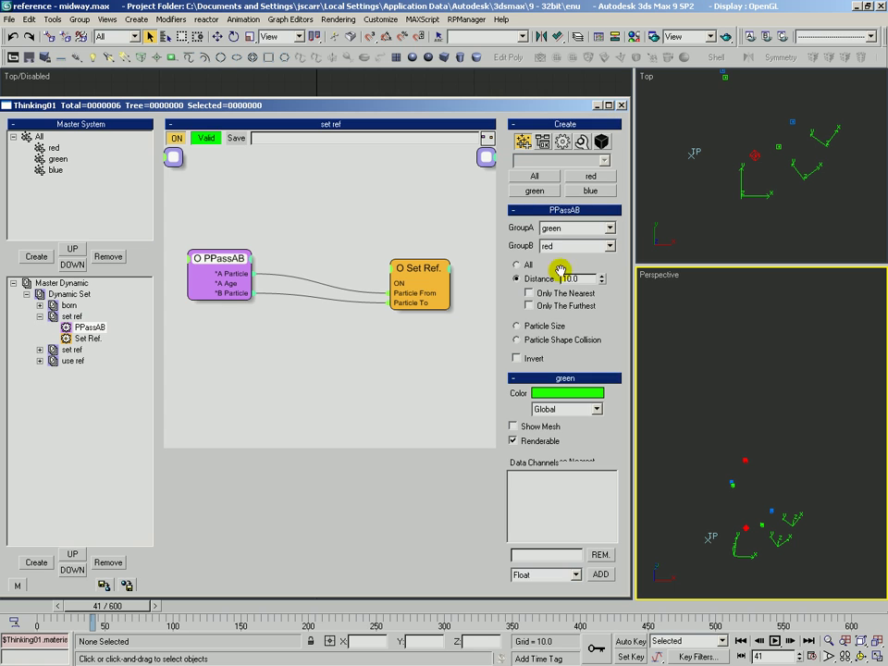
{"action": "left_click", "coordinate": [420, 277]}
{"action": "left_click", "coordinate": [93, 327]}
{"action": "left_click", "coordinate": [81, 317]}
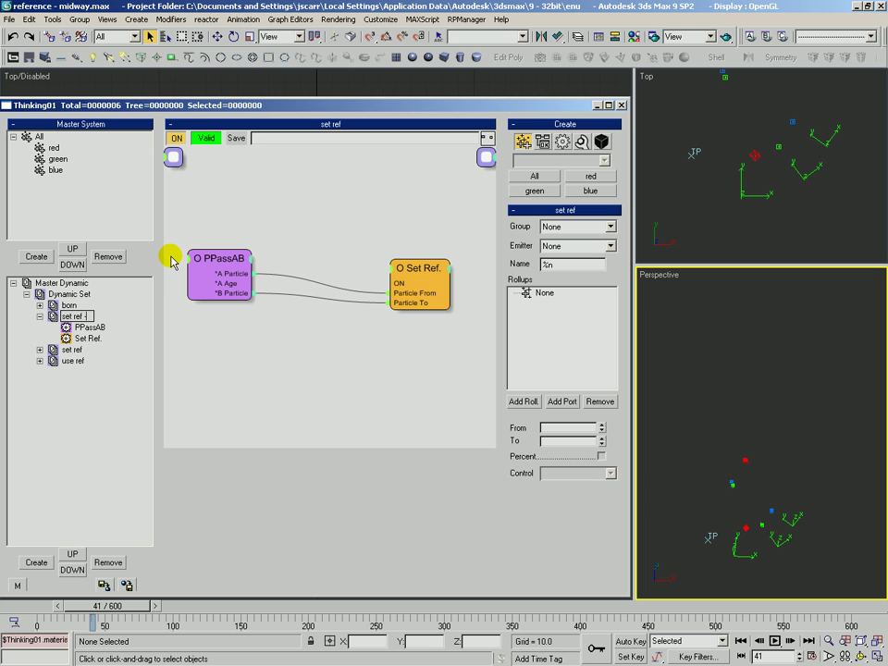
{"action": "key", "text": "Return"}
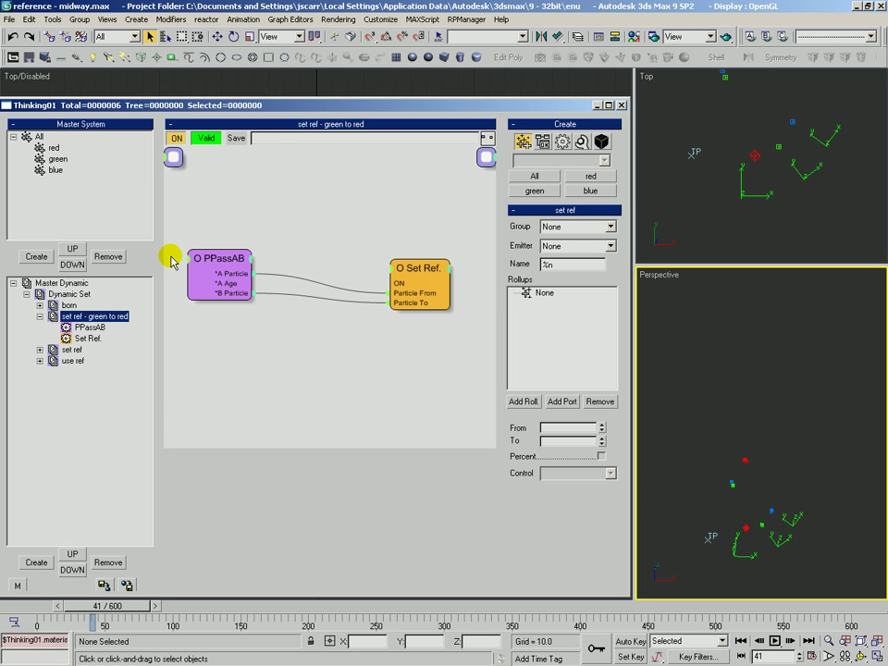
{"action": "left_click", "coordinate": [39, 316]}
In the copied set's PPassAB, set GroupA to blue and GroupB to green
{"action": "left_click", "coordinate": [64, 327]}
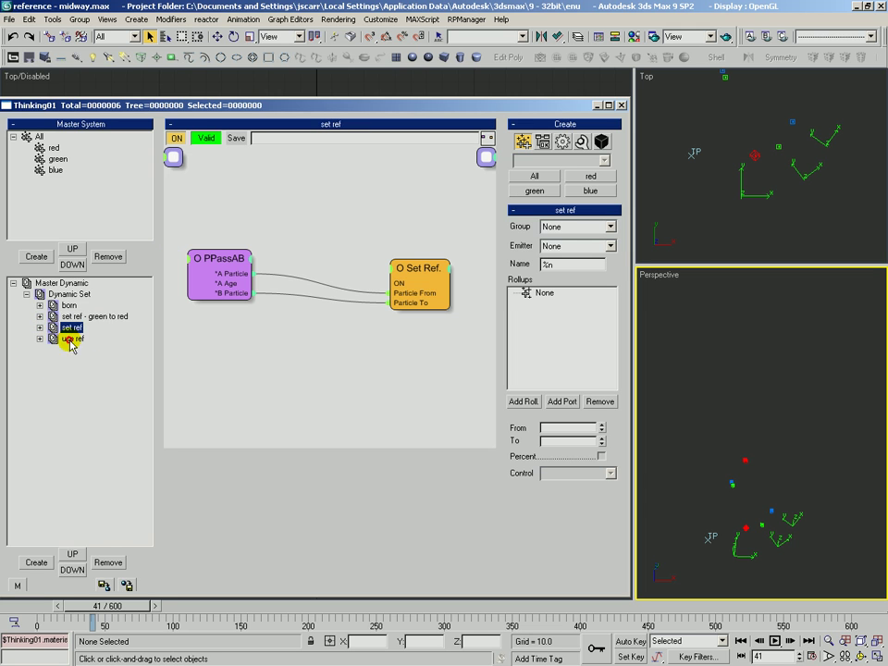
{"action": "left_click", "coordinate": [207, 260]}
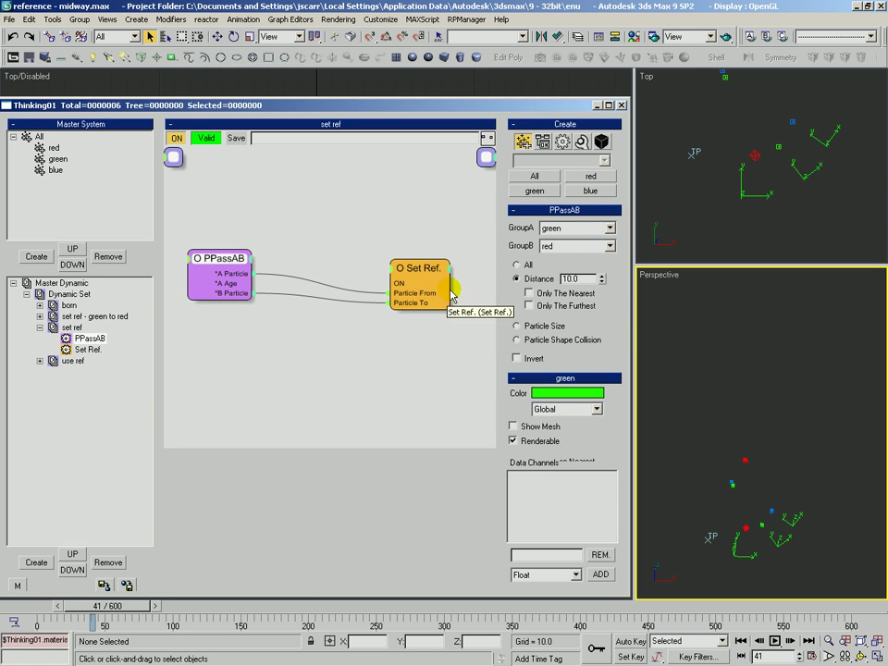
{"action": "left_click", "coordinate": [552, 235]}
{"action": "left_click", "coordinate": [551, 276]}
{"action": "left_click", "coordinate": [565, 246]}
{"action": "left_click", "coordinate": [551, 286]}
{"action": "key", "text": "alt+Tab"}
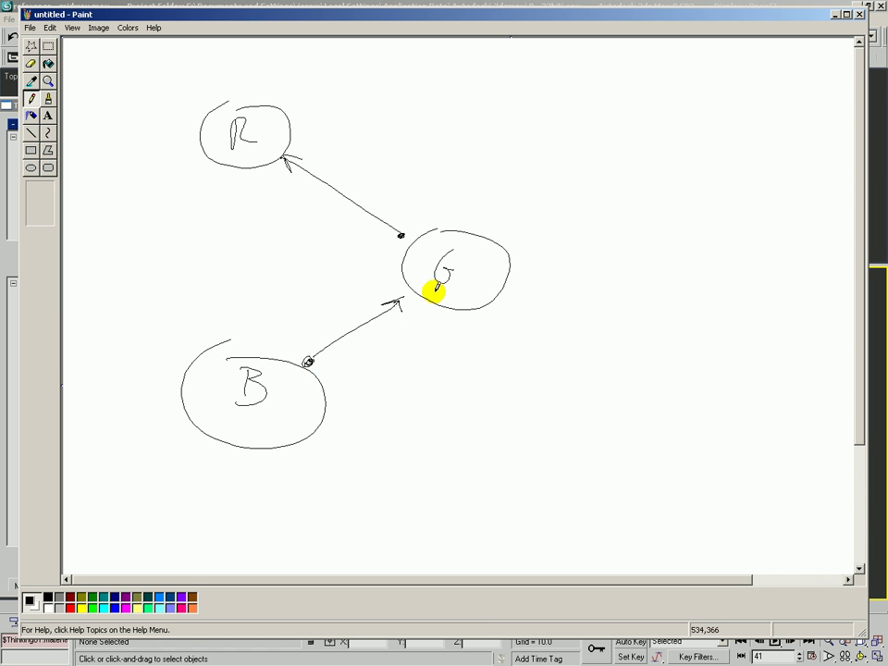
{"action": "key", "text": "alt+Tab"}
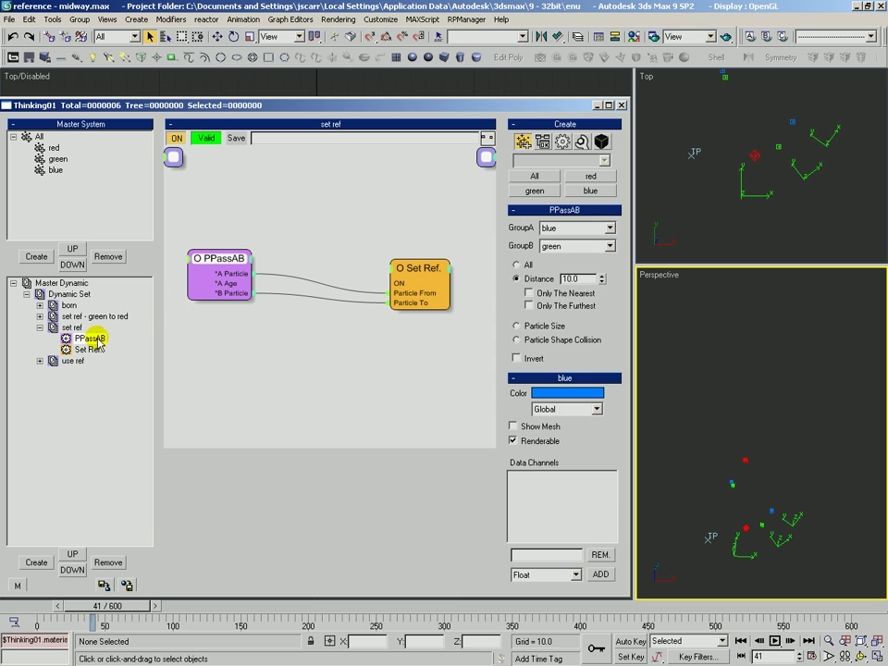
Rename the copied set to 'set ref - blue to green'
{"action": "left_click", "coordinate": [71, 327]}
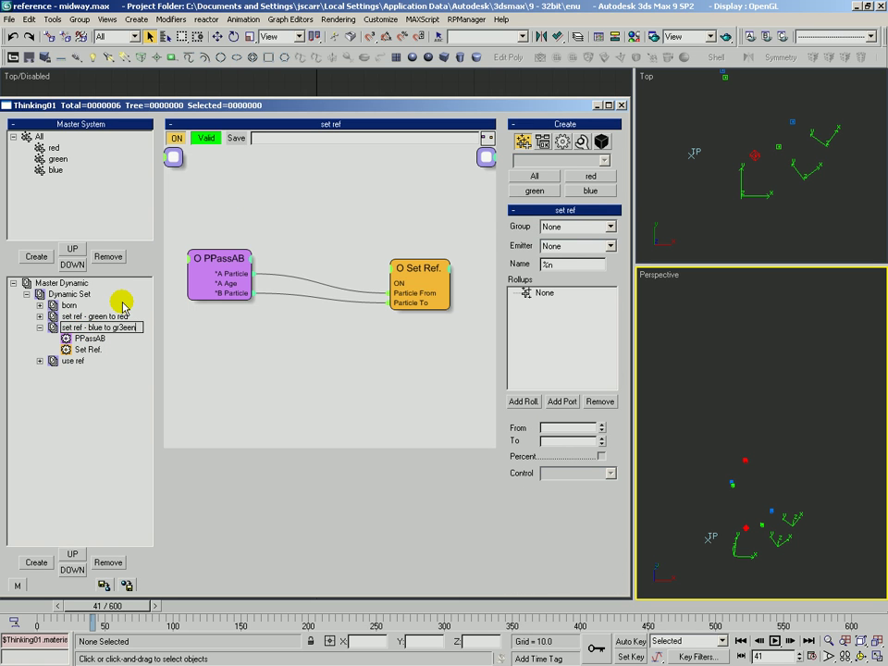
{"action": "type", "text": "een"}
{"action": "key", "text": "Return"}
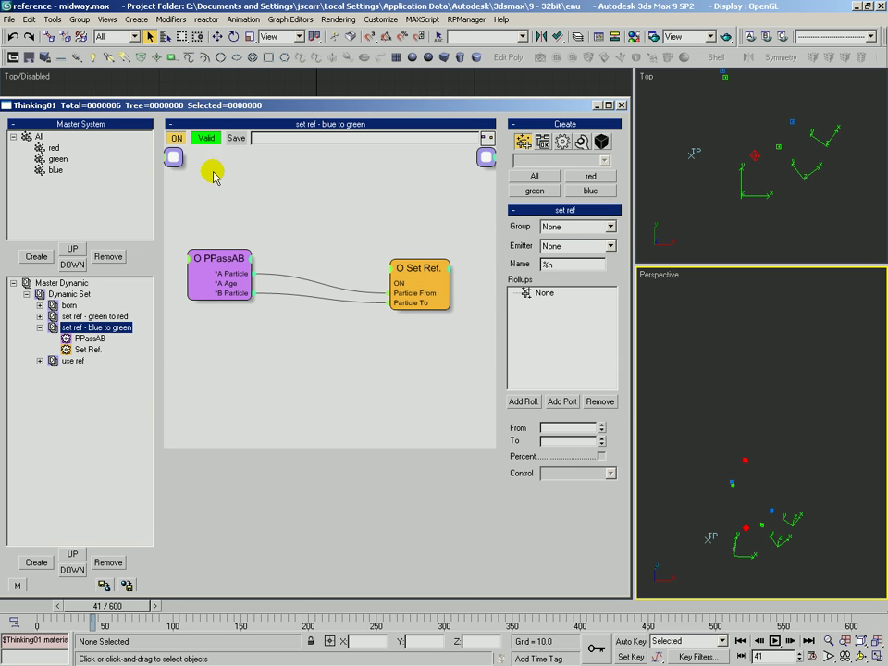
{"action": "left_click", "coordinate": [231, 258]}
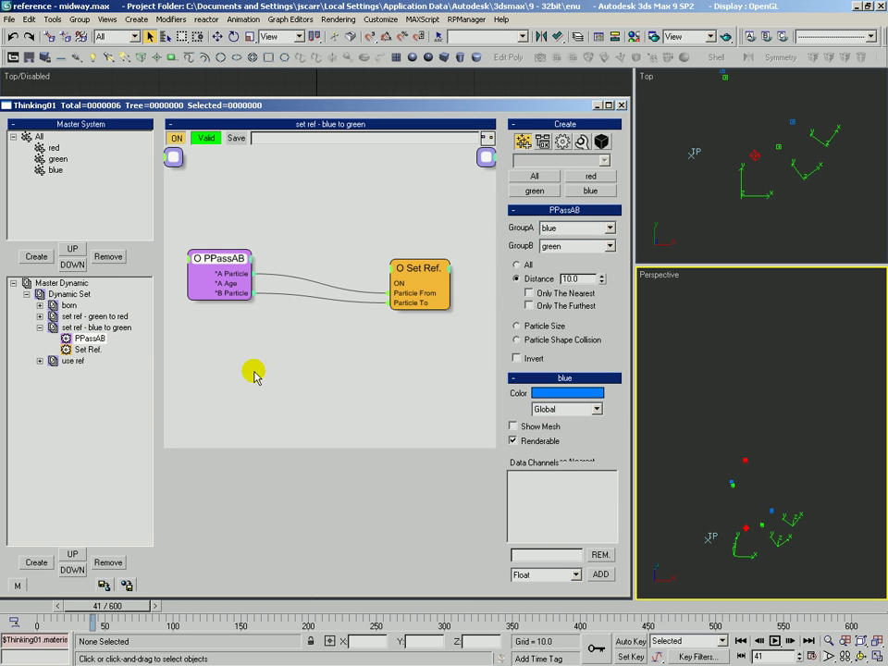
{"action": "left_click", "coordinate": [41, 327]}
Inspect the use ref graph's green node and Get Ref. settings
{"action": "left_click", "coordinate": [69, 339]}
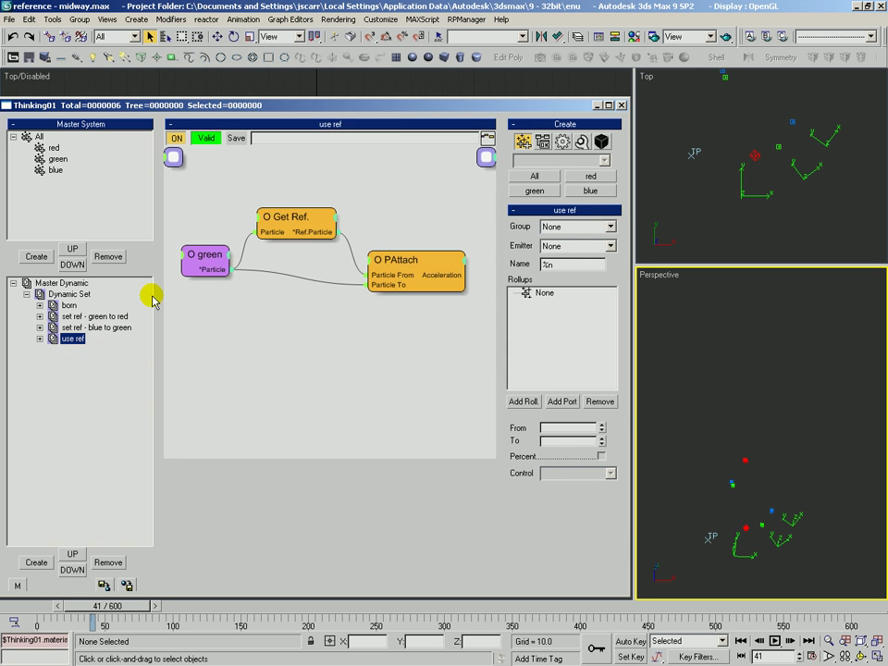
{"action": "left_click", "coordinate": [201, 259]}
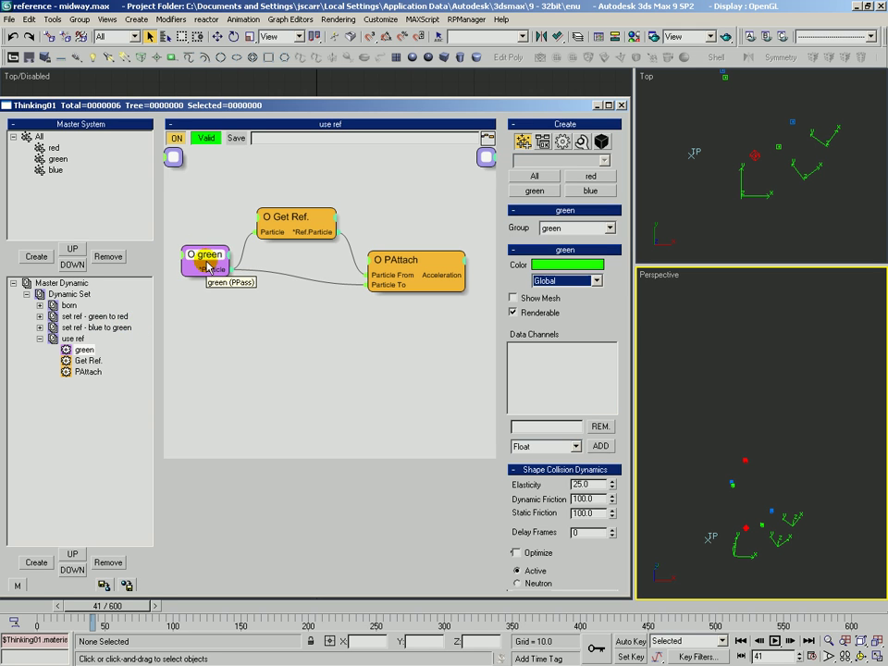
{"action": "left_click", "coordinate": [297, 219]}
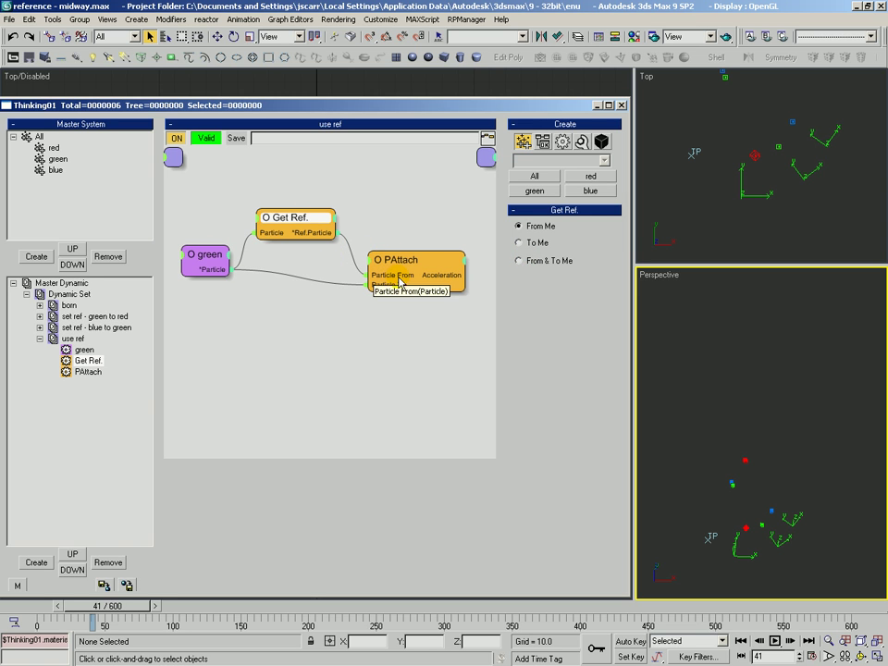
{"action": "double_click", "coordinate": [73, 339]}
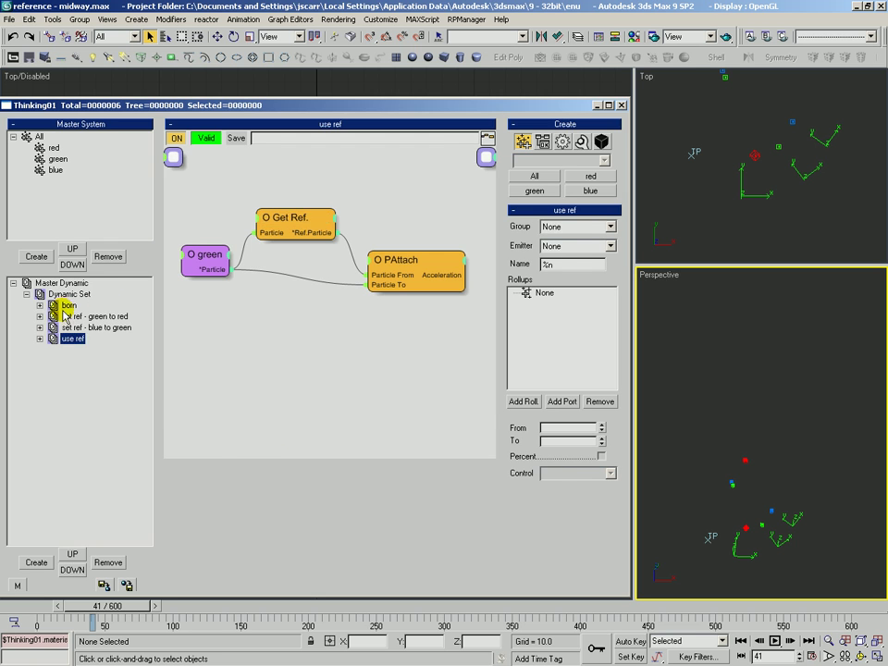
Duplicate the use ref set in the Dynamic Set graph
{"action": "left_click", "coordinate": [70, 294]}
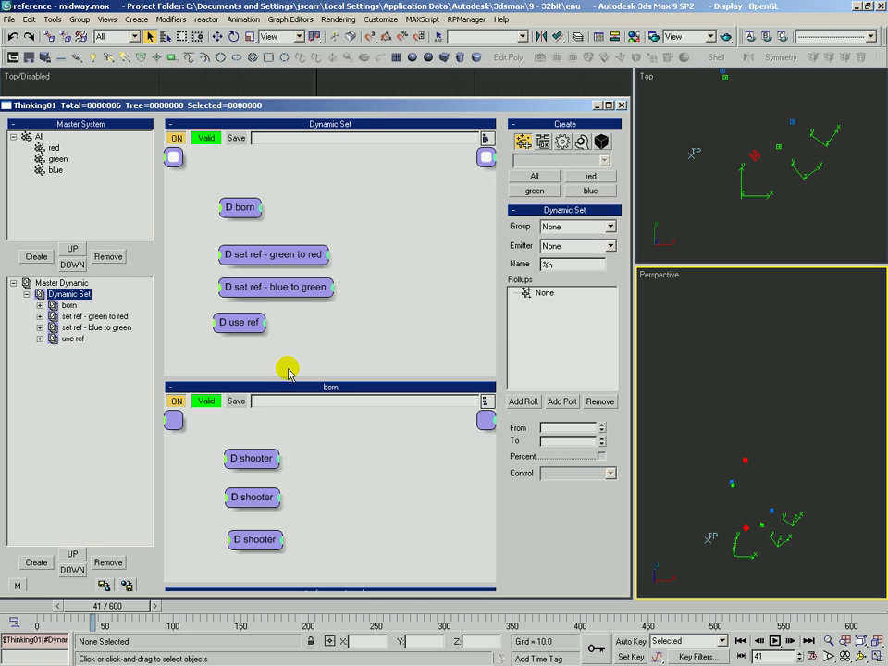
{"action": "left_click_drag", "start_coordinate": [293, 374], "coordinate": [293, 459]}
{"action": "middle_click_drag", "start_coordinate": [303, 376], "coordinate": [259, 313]}
{"action": "left_click_drag", "start_coordinate": [252, 304], "coordinate": [248, 343], "text": "shift"}
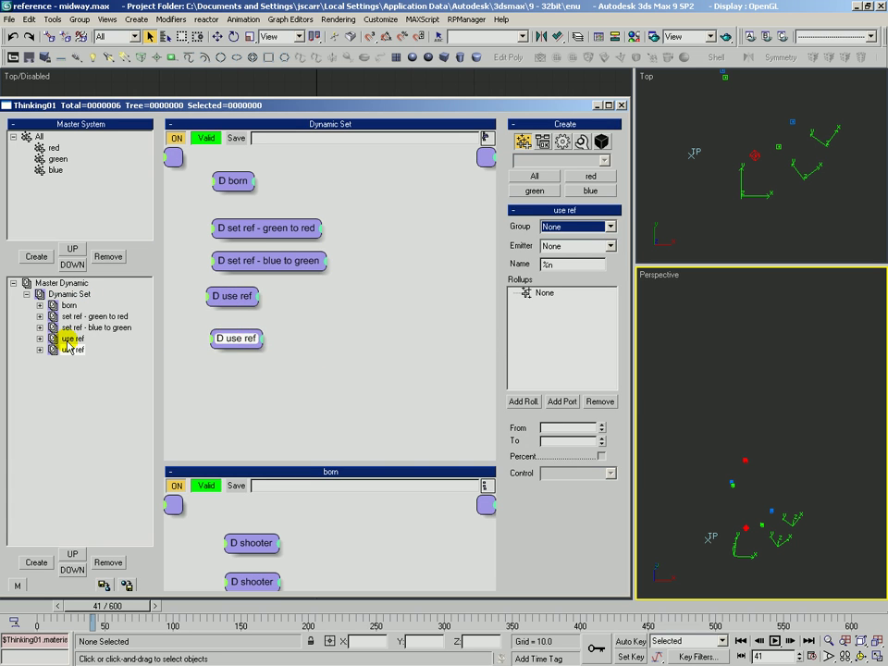
Switch the copied use ref's particle node from the green group to blue
{"action": "left_click", "coordinate": [78, 339]}
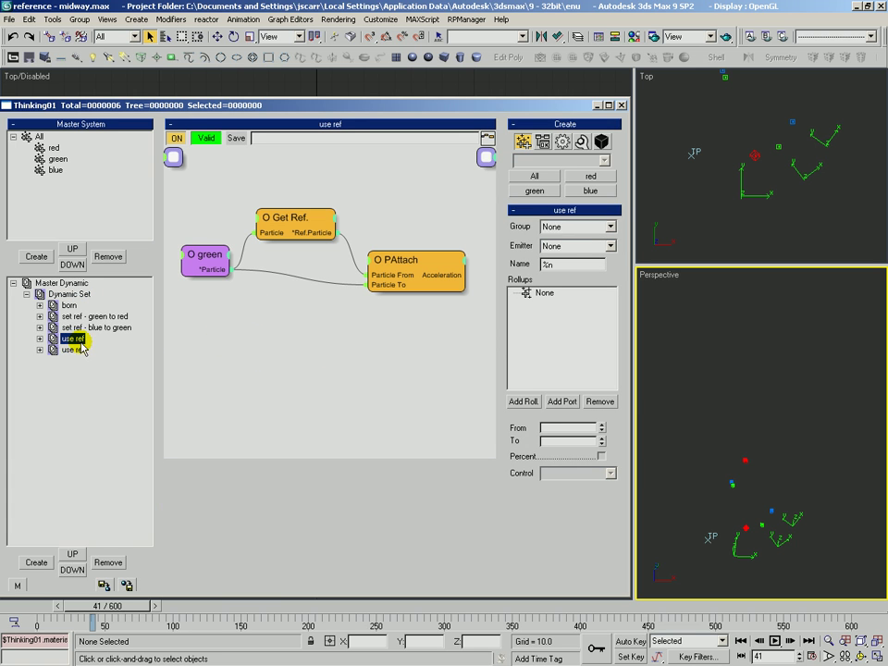
{"action": "left_click", "coordinate": [204, 258]}
{"action": "left_click", "coordinate": [597, 228]}
{"action": "left_click", "coordinate": [548, 277]}
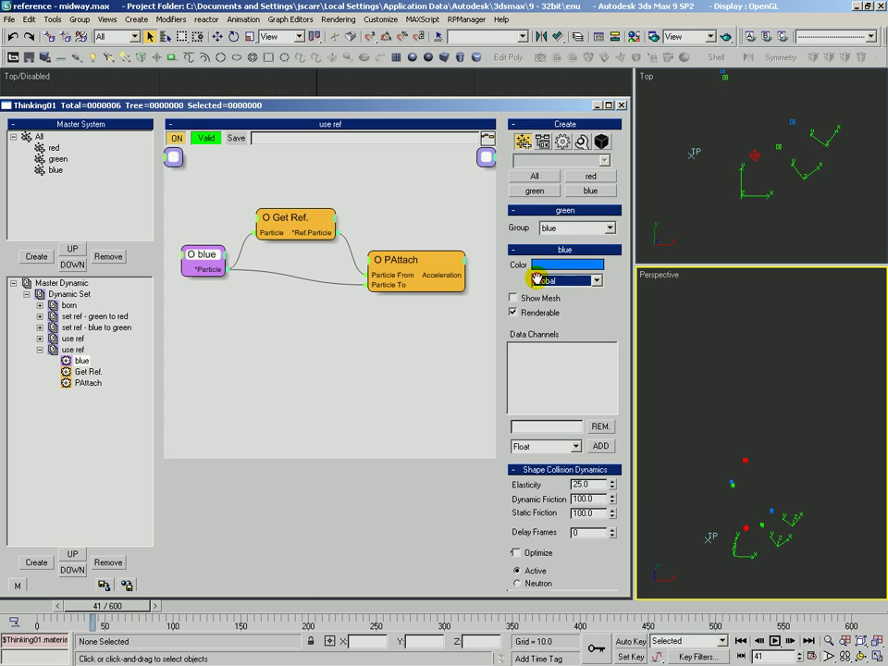
Verify the copy's Get Ref. uses From Me and check PAttach against the R-G-B diagram
{"action": "left_click", "coordinate": [271, 226]}
{"action": "left_click", "coordinate": [205, 256]}
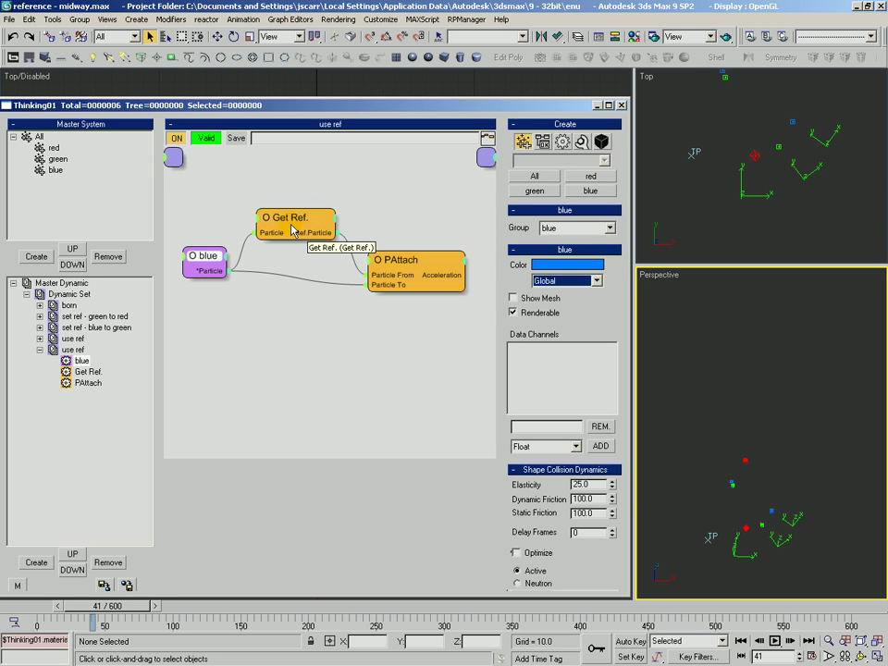
{"action": "left_click_drag", "start_coordinate": [297, 230], "coordinate": [290, 224]}
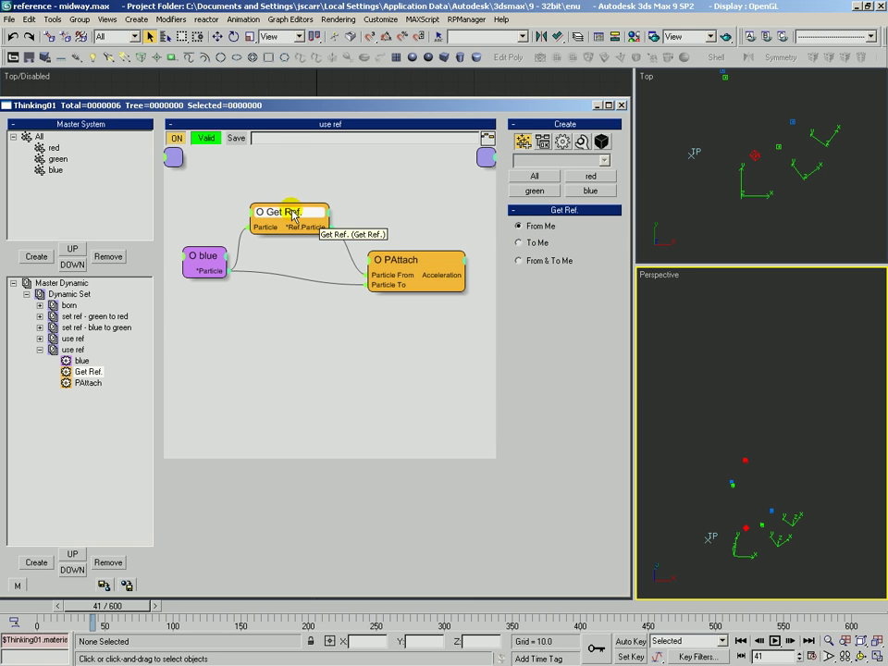
{"action": "left_click_drag", "start_coordinate": [397, 260], "coordinate": [394, 261]}
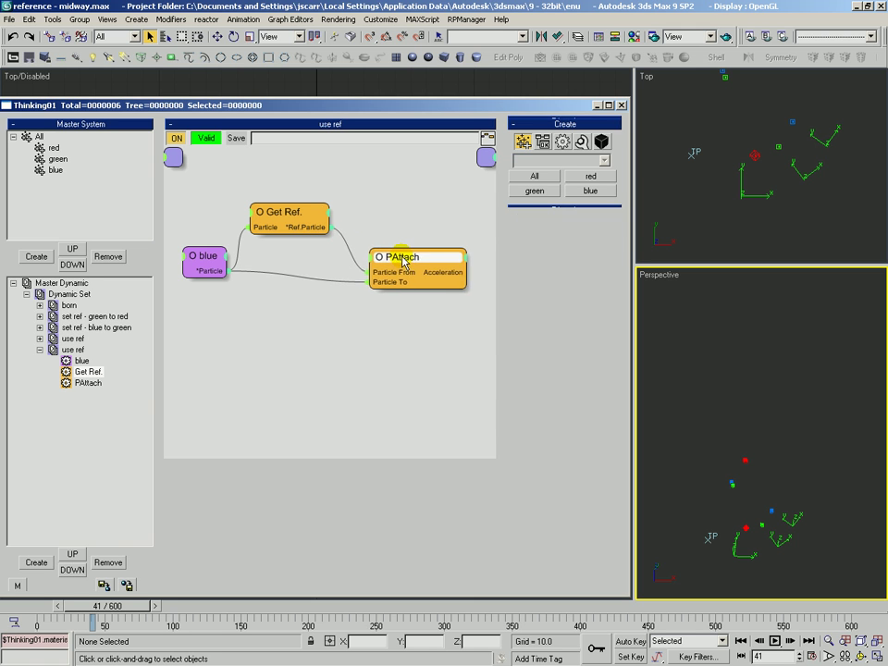
{"action": "left_click", "coordinate": [204, 260]}
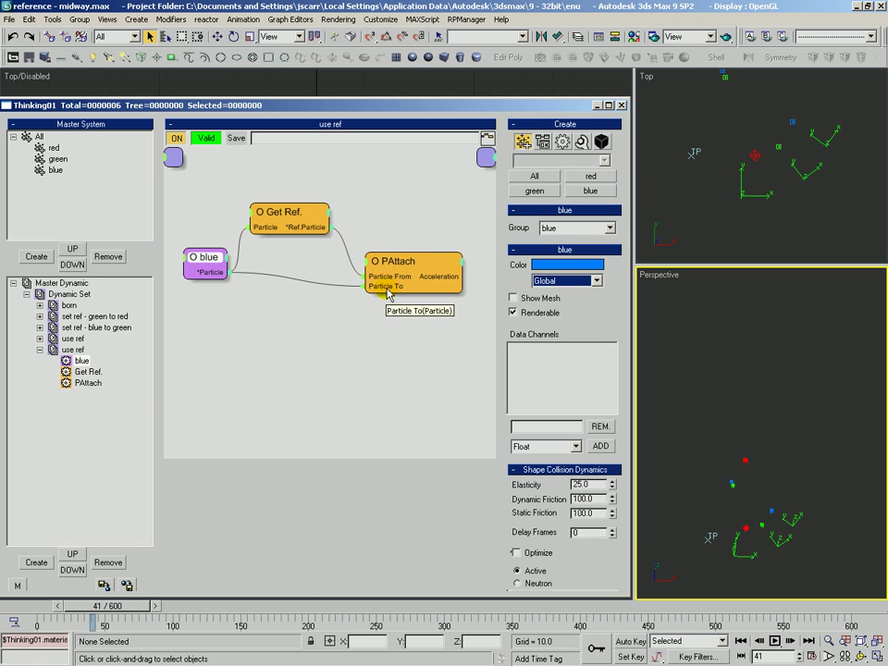
{"action": "left_click_drag", "start_coordinate": [384, 280], "coordinate": [394, 276]}
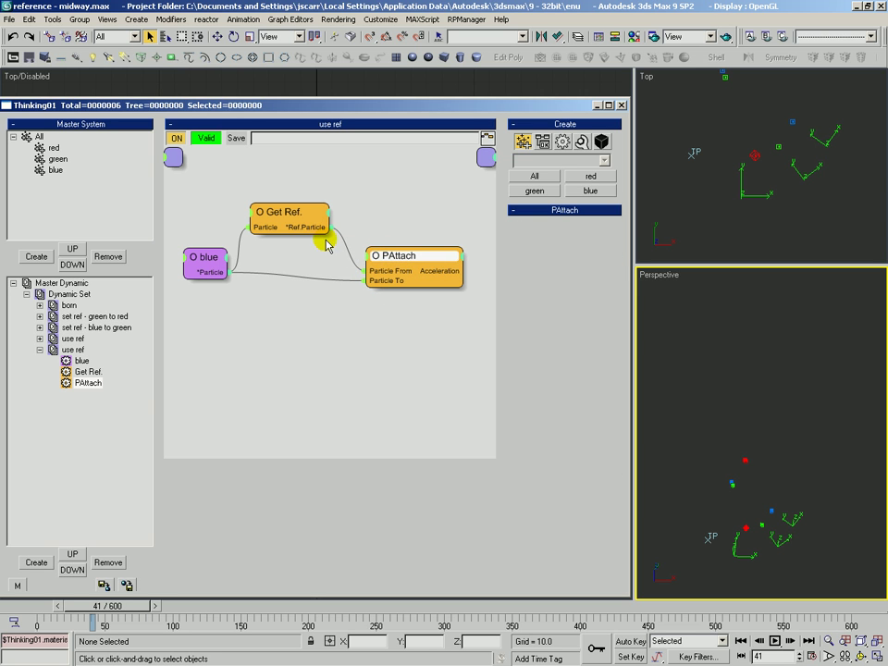
{"action": "left_click", "coordinate": [198, 259]}
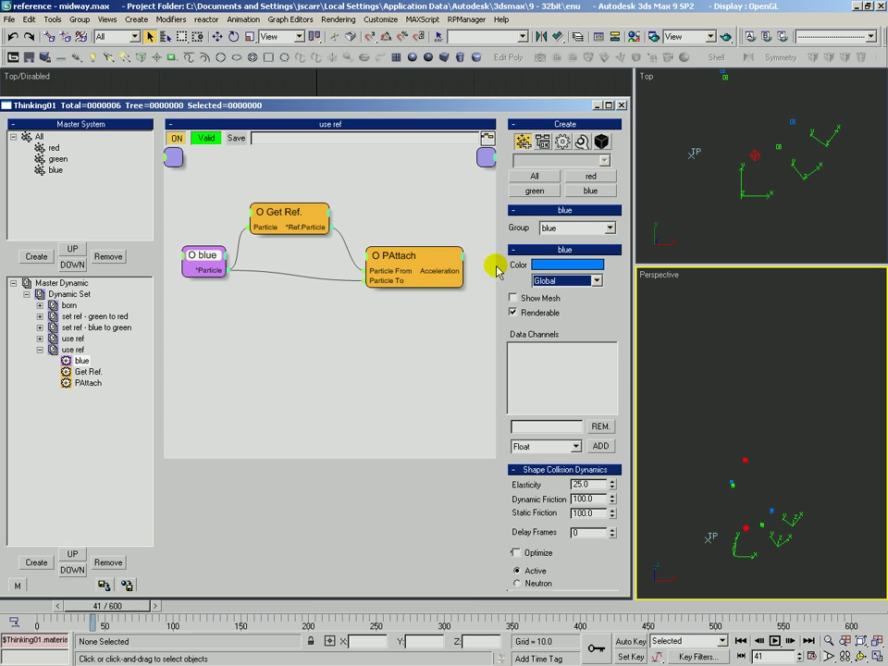
{"action": "left_click", "coordinate": [282, 214]}
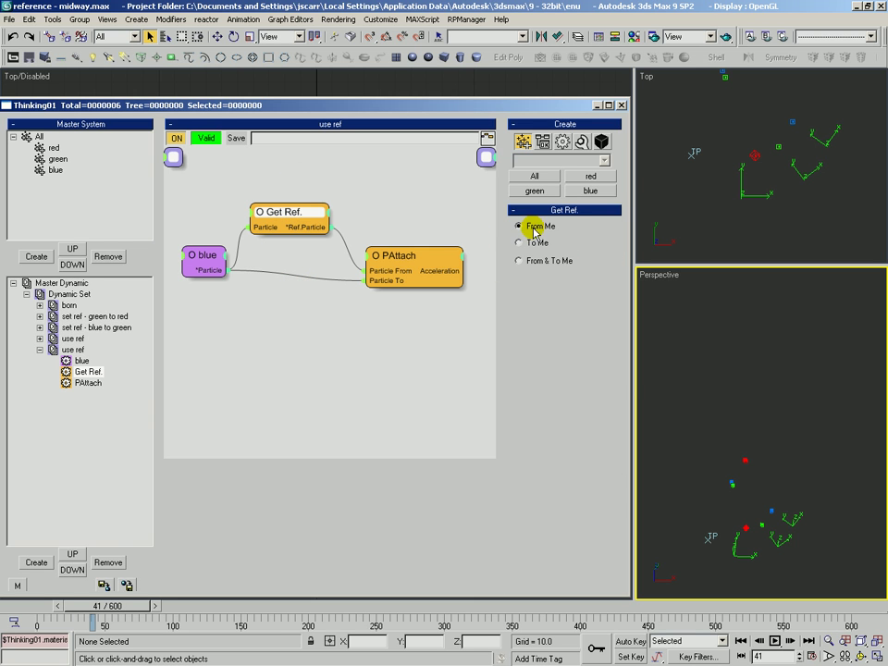
{"action": "key", "text": "alt+Tab"}
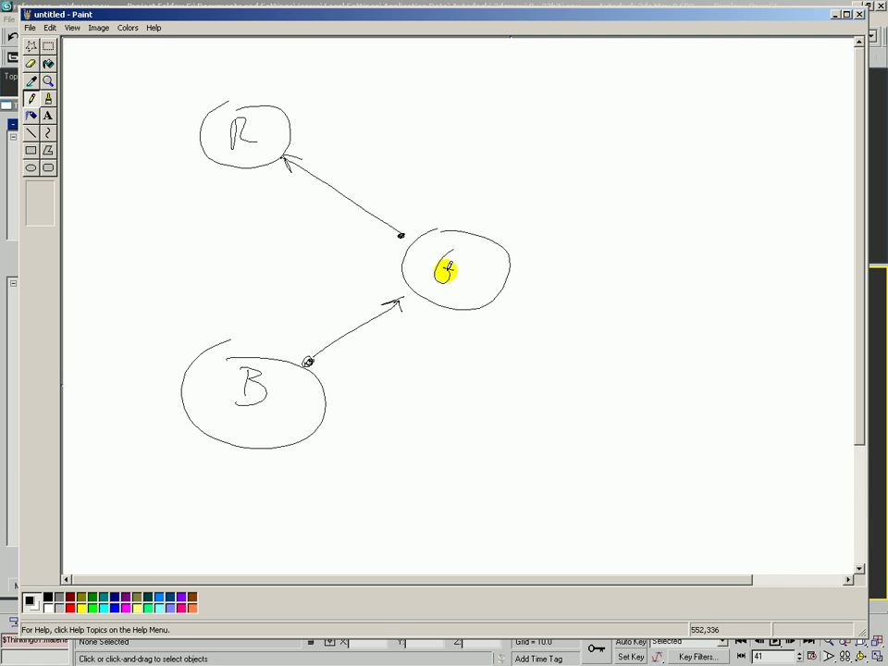
{"action": "key", "text": "alt+Tab"}
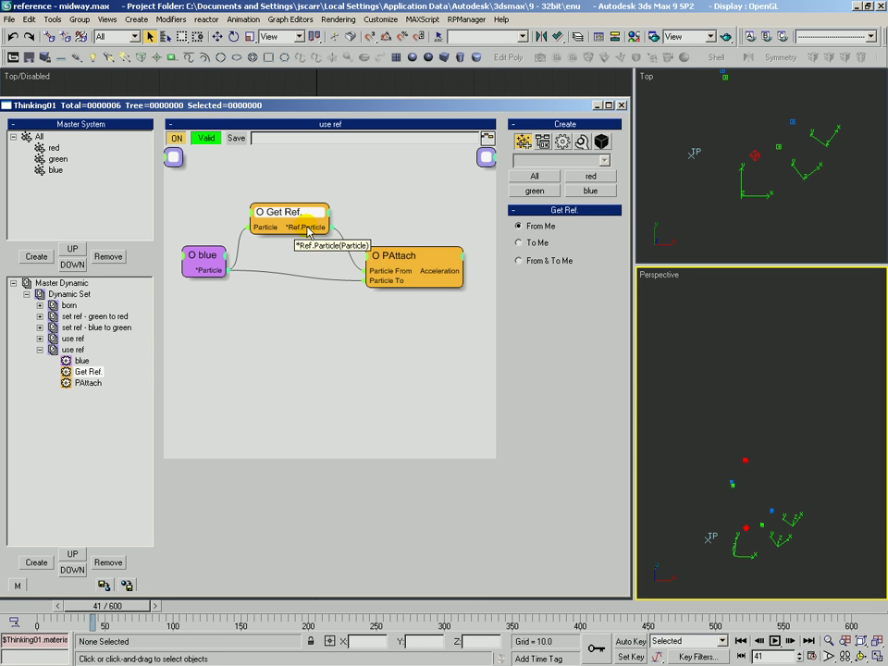
Zoom into the particles and scrub frames up to about 376, confirming blue follows green follows red
{"action": "left_click", "coordinate": [388, 268]}
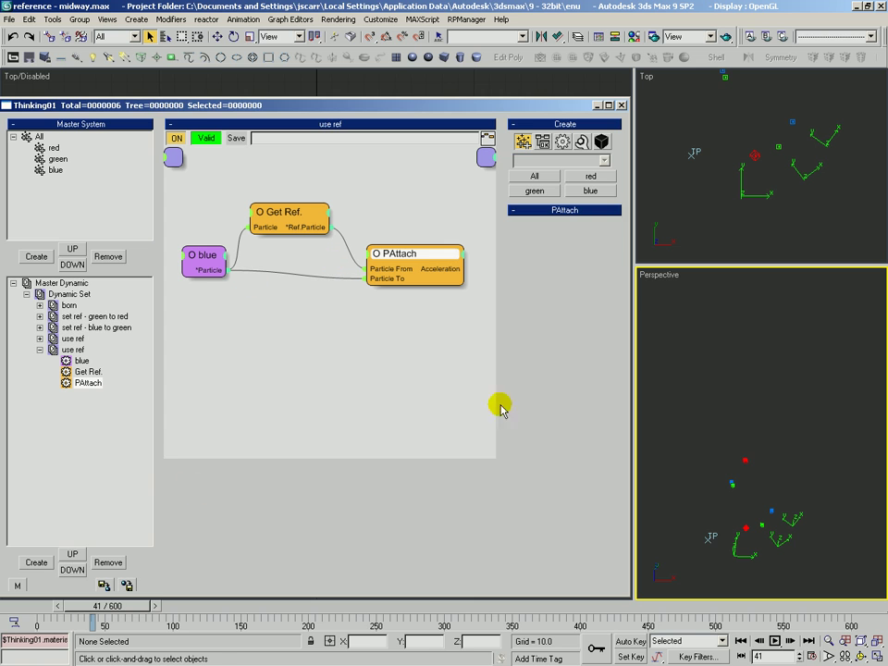
{"action": "key", "text": "alt+z"}
{"action": "left_click_drag", "start_coordinate": [740, 505], "coordinate": [757, 511]}
{"action": "middle_click_drag", "start_coordinate": [779, 495], "coordinate": [775, 488]}
{"action": "left_click_drag", "start_coordinate": [109, 618], "coordinate": [529, 659]}
{"action": "right_click", "coordinate": [762, 350]}
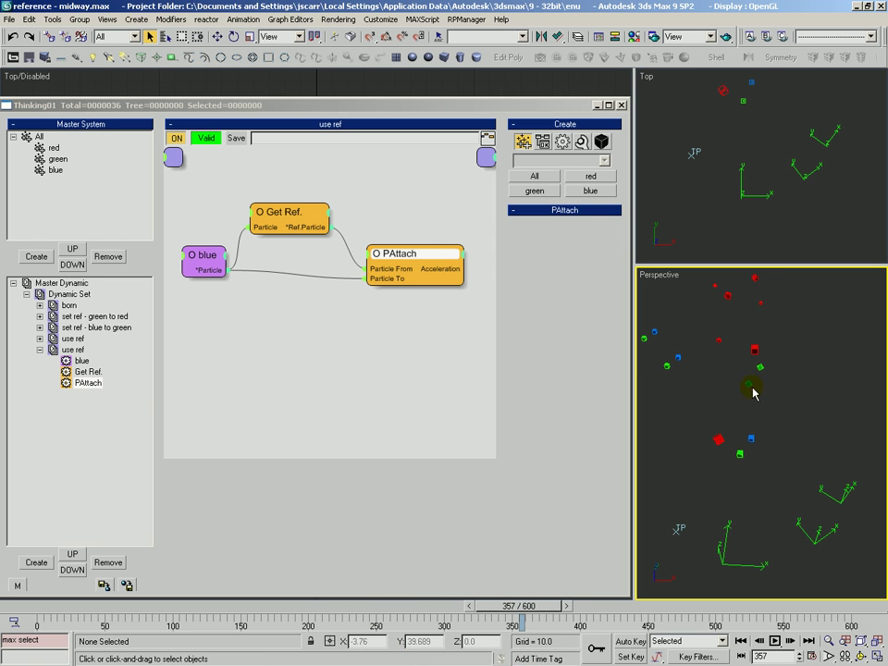
{"action": "mouse_move", "coordinate": [509, 609]}
{"action": "left_mouse_down"}
{"action": "mouse_move", "coordinate": [537, 608]}
{"action": "mouse_move", "coordinate": [430, 619]}
{"action": "mouse_move", "coordinate": [516, 620]}
{"action": "left_mouse_up"}
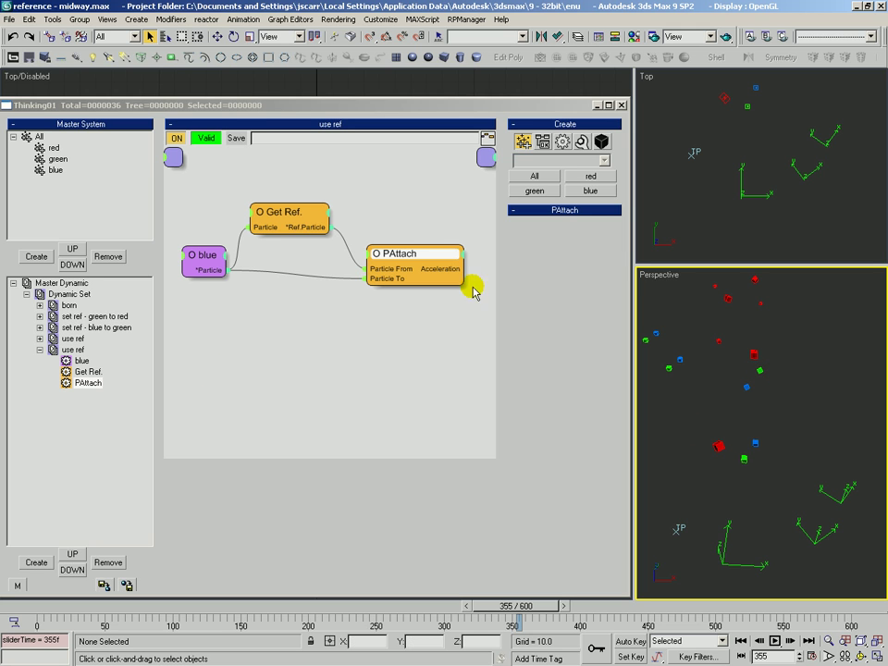
{"action": "left_click", "coordinate": [39, 351]}
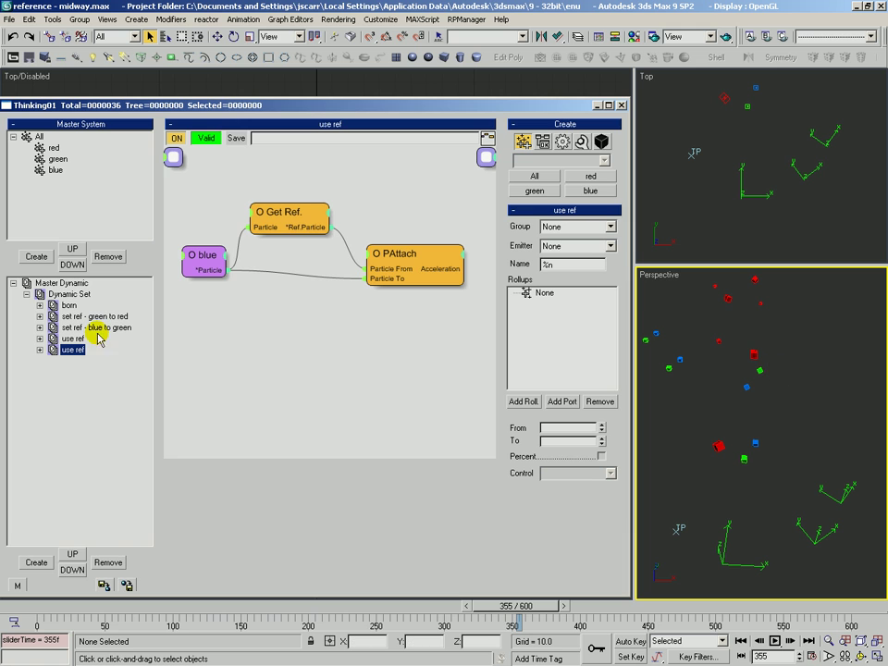
{"action": "left_click", "coordinate": [63, 294]}
Create a new dynamic set named 'ref die' and add a green particle node
{"action": "left_click", "coordinate": [36, 561]}
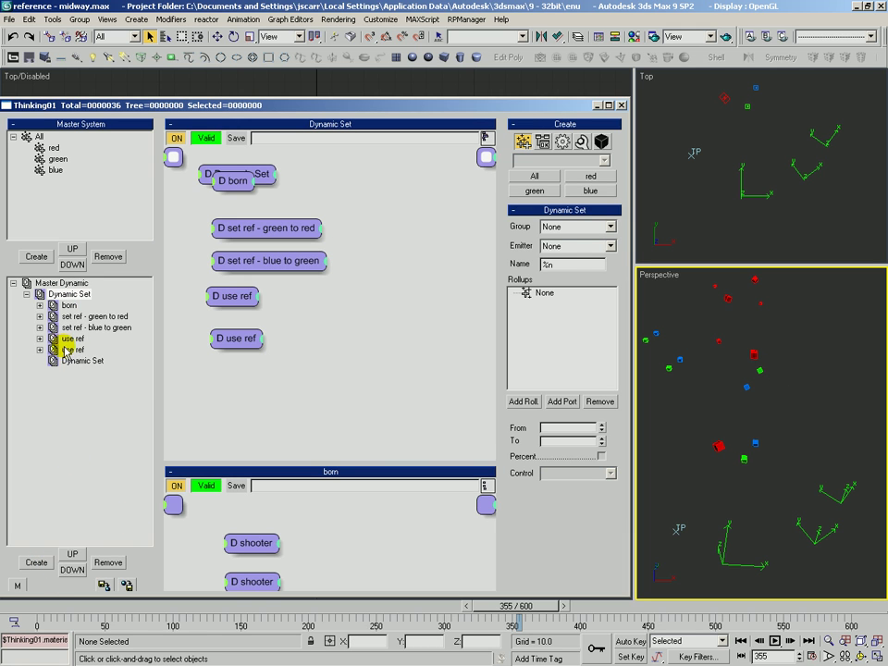
{"action": "left_click", "coordinate": [79, 361]}
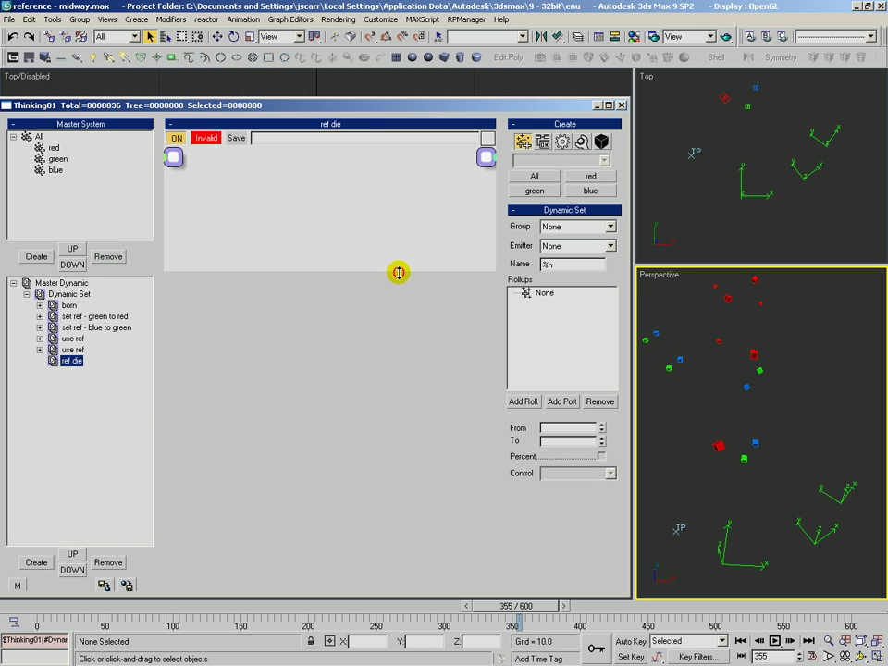
{"action": "left_click_drag", "start_coordinate": [395, 268], "coordinate": [395, 483]}
{"action": "left_click_drag", "start_coordinate": [535, 190], "coordinate": [235, 289]}
Switch the operator list to Reference and place a Get Ref. node in the ref die graph
{"action": "left_click", "coordinate": [573, 145]}
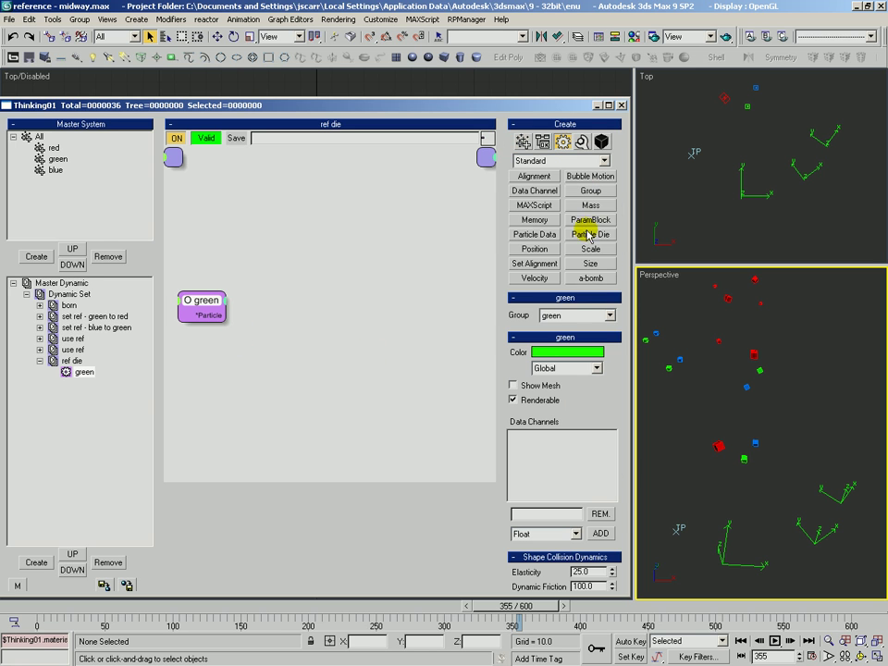
{"action": "left_click", "coordinate": [560, 161]}
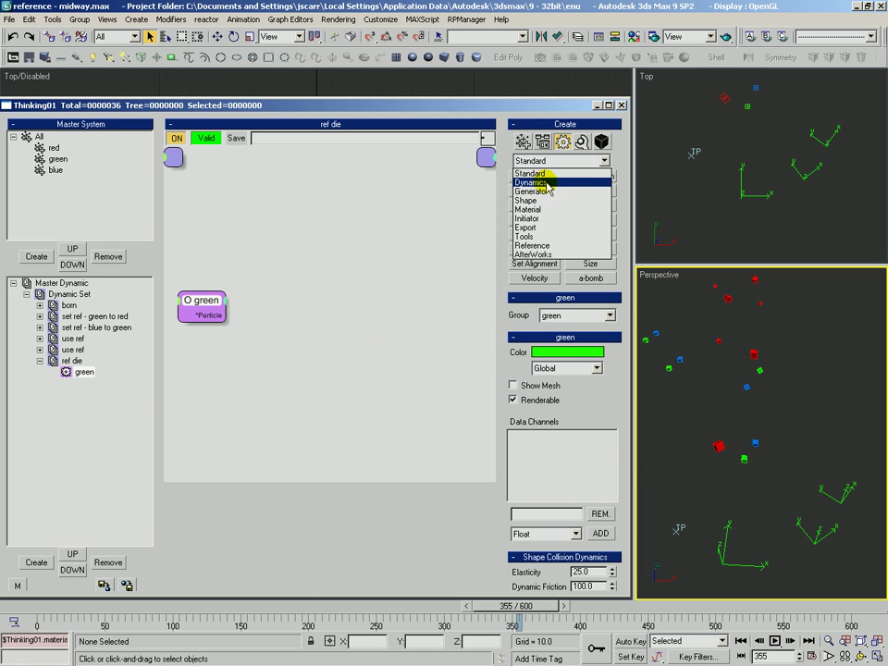
{"action": "left_click", "coordinate": [536, 246]}
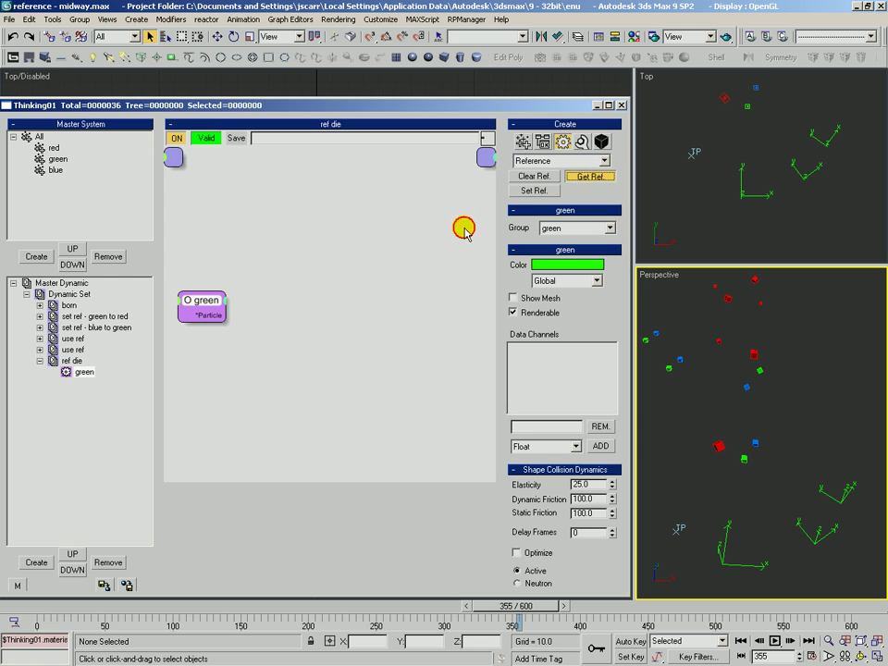
{"action": "left_click", "coordinate": [589, 175]}
{"action": "left_click", "coordinate": [259, 282]}
Wire the green node's Particle output into the Get Ref. node set to To Me
{"action": "left_click_drag", "start_coordinate": [215, 313], "coordinate": [268, 296]}
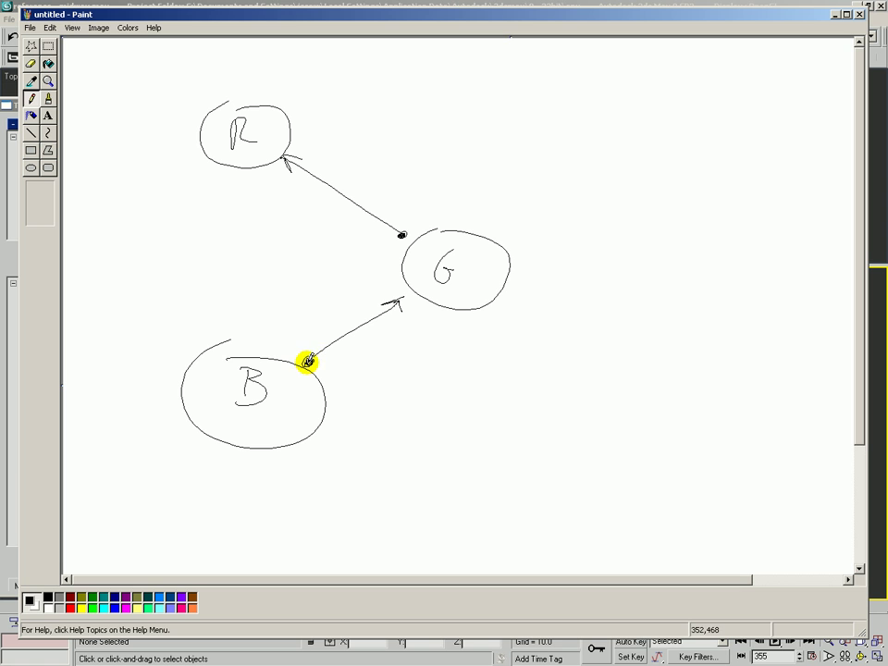
Circle the R–G and B–G arrows and the R circle on the Paint diagram
{"action": "key", "text": "alt+Tab"}
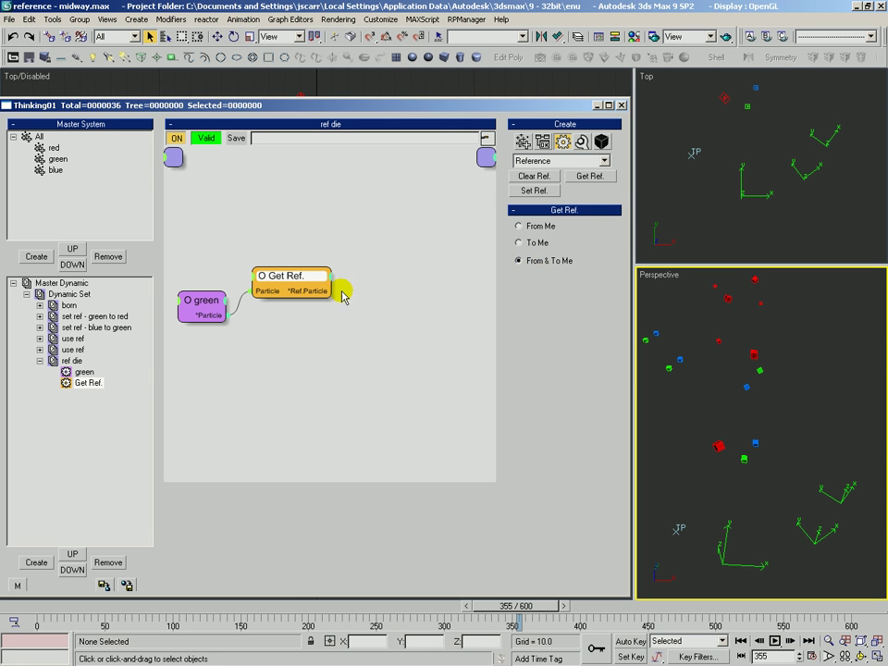
{"action": "key", "text": "alt+Tab"}
{"action": "left_click_drag", "start_coordinate": [335, 190], "coordinate": [338, 173]}
{"action": "left_click_drag", "start_coordinate": [347, 317], "coordinate": [349, 318]}
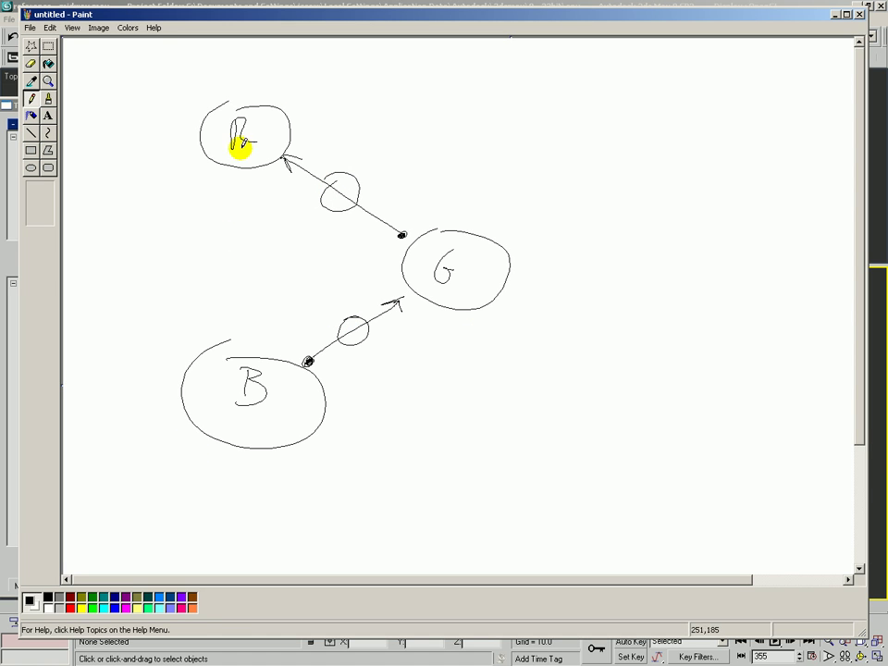
{"action": "left_click_drag", "start_coordinate": [239, 99], "coordinate": [242, 87]}
{"action": "left_click_drag", "start_coordinate": [305, 366], "coordinate": [307, 380]}
{"action": "left_click", "coordinate": [2, 444]}
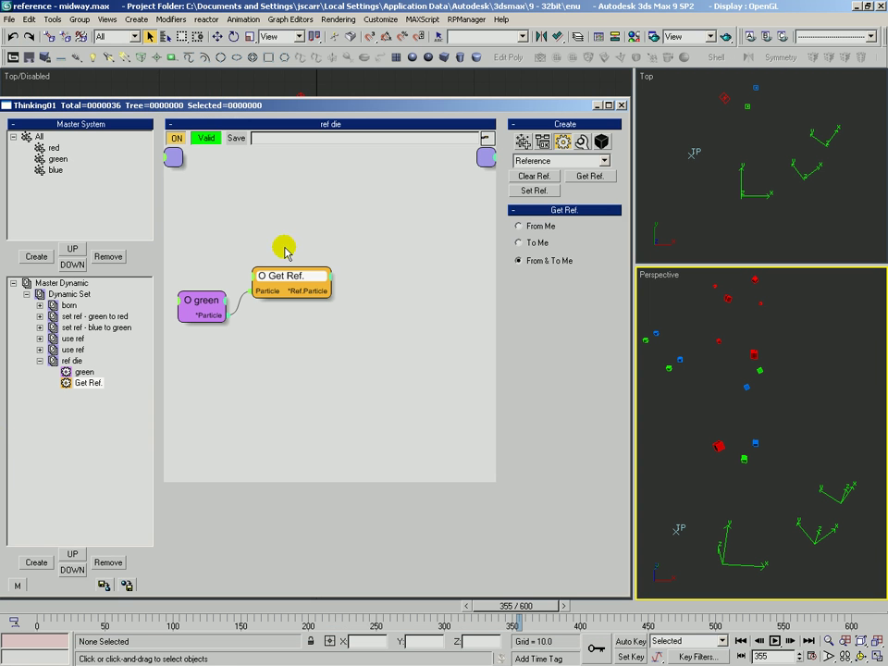
Rearrange the Get Ref. and green nodes, then add an Age output to the green node
{"action": "left_click_drag", "start_coordinate": [330, 290], "coordinate": [384, 312]}
{"action": "left_click_drag", "start_coordinate": [292, 286], "coordinate": [312, 296]}
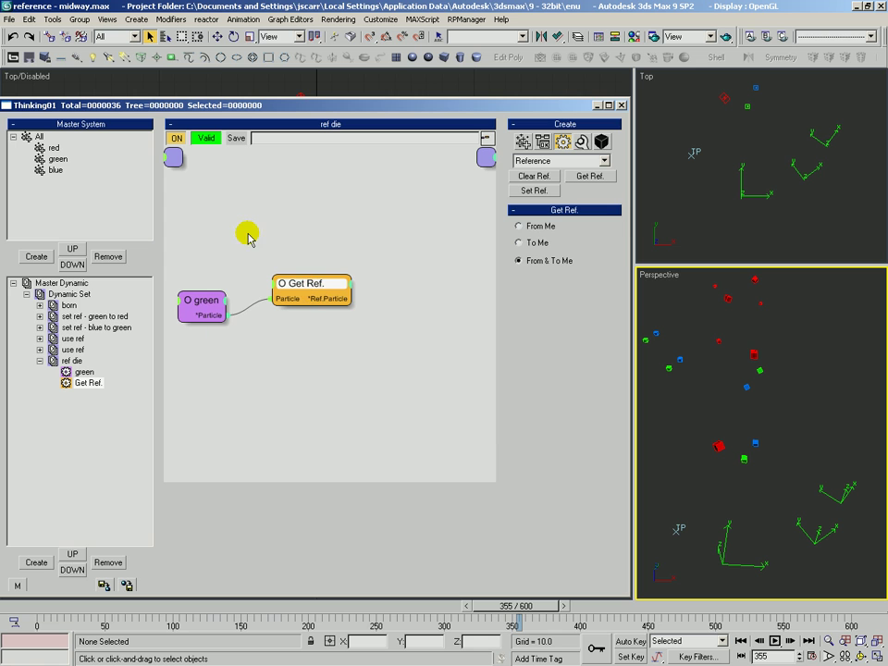
{"action": "left_click", "coordinate": [208, 301]}
{"action": "left_click_drag", "start_coordinate": [208, 301], "coordinate": [211, 275]}
{"action": "left_click_drag", "start_coordinate": [297, 291], "coordinate": [314, 294]}
{"action": "left_click", "coordinate": [196, 277]}
{"action": "left_click", "coordinate": [222, 330]}
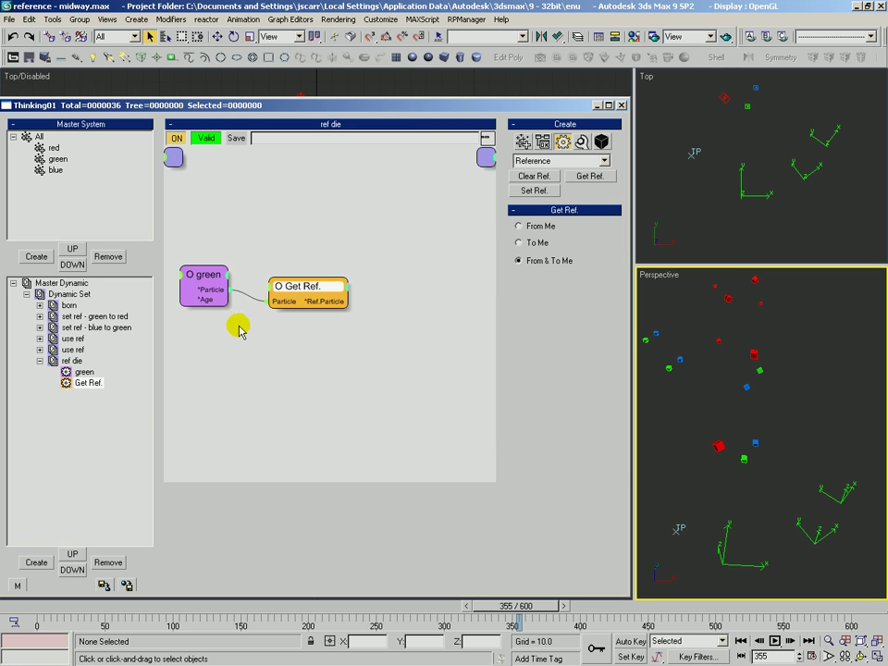
Add a Threshold condition fed by green's Age and set Threshold 1 to 60
{"action": "left_click", "coordinate": [544, 142]}
{"action": "left_click", "coordinate": [589, 220]}
{"action": "left_click", "coordinate": [264, 217]}
{"action": "left_click_drag", "start_coordinate": [226, 297], "coordinate": [316, 223]}
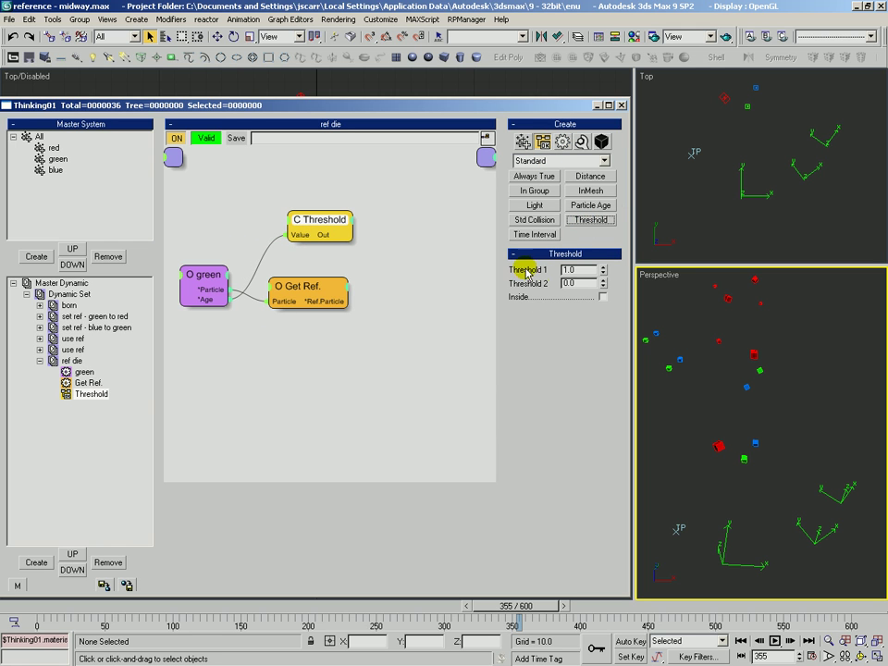
{"action": "double_click", "coordinate": [587, 269]}
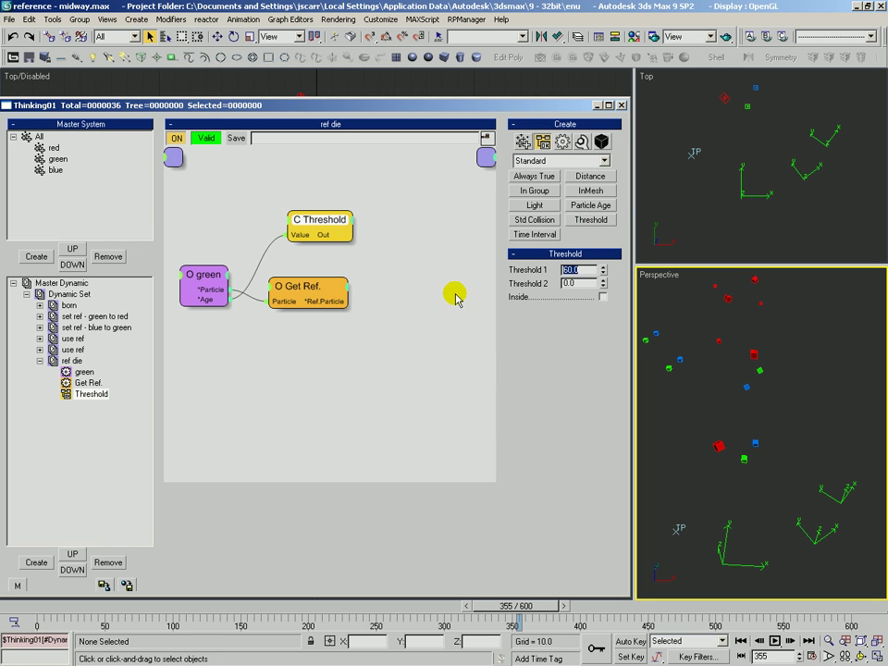
Add a Standard Particle Die operator to the graph beside the Threshold and Get Ref. nodes
{"action": "left_click_drag", "start_coordinate": [331, 302], "coordinate": [331, 315]}
{"action": "left_click_drag", "start_coordinate": [297, 231], "coordinate": [287, 229]}
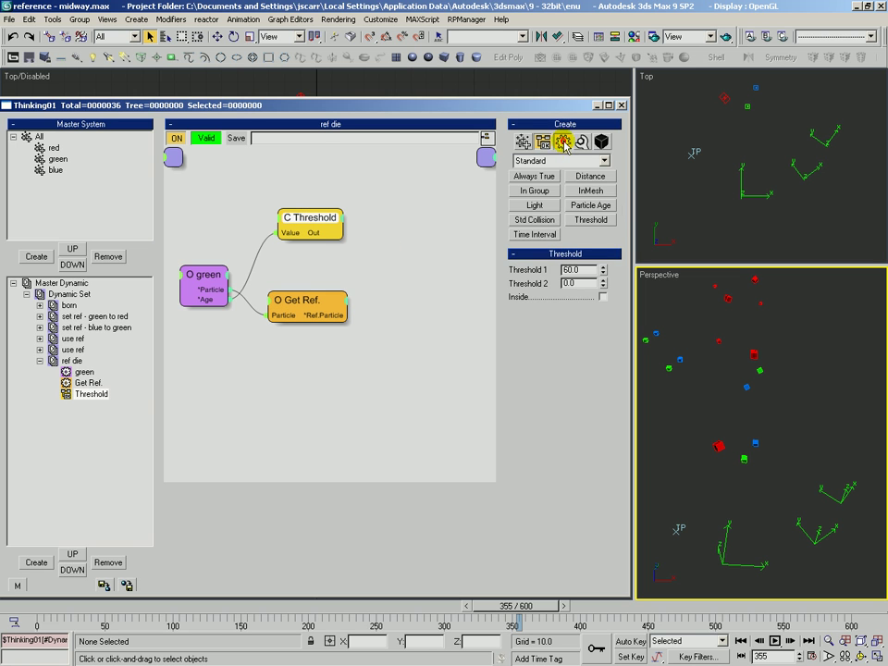
{"action": "left_click", "coordinate": [562, 148]}
{"action": "left_click", "coordinate": [564, 161]}
{"action": "left_click", "coordinate": [555, 172]}
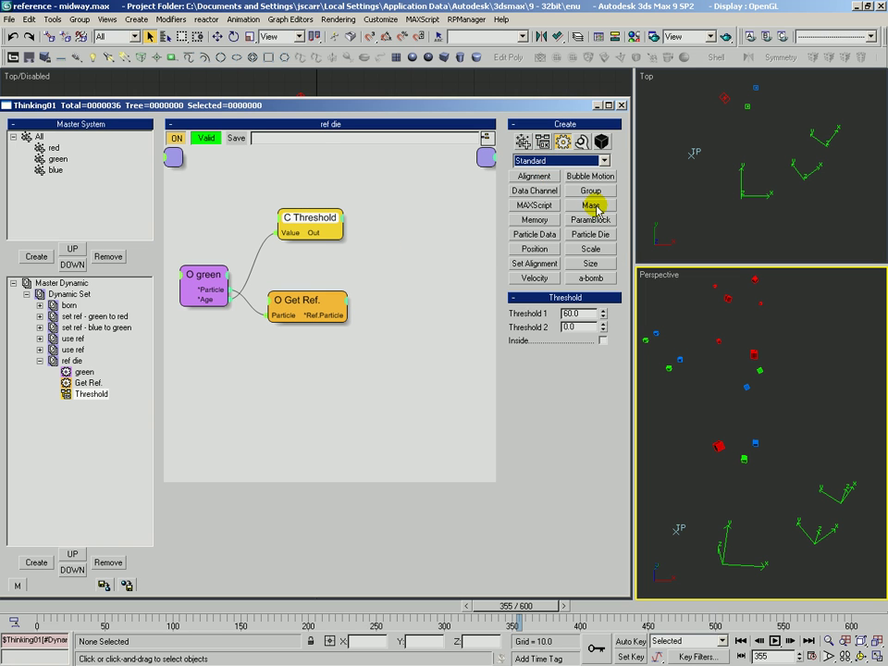
{"action": "left_click", "coordinate": [592, 234]}
{"action": "left_click", "coordinate": [412, 282]}
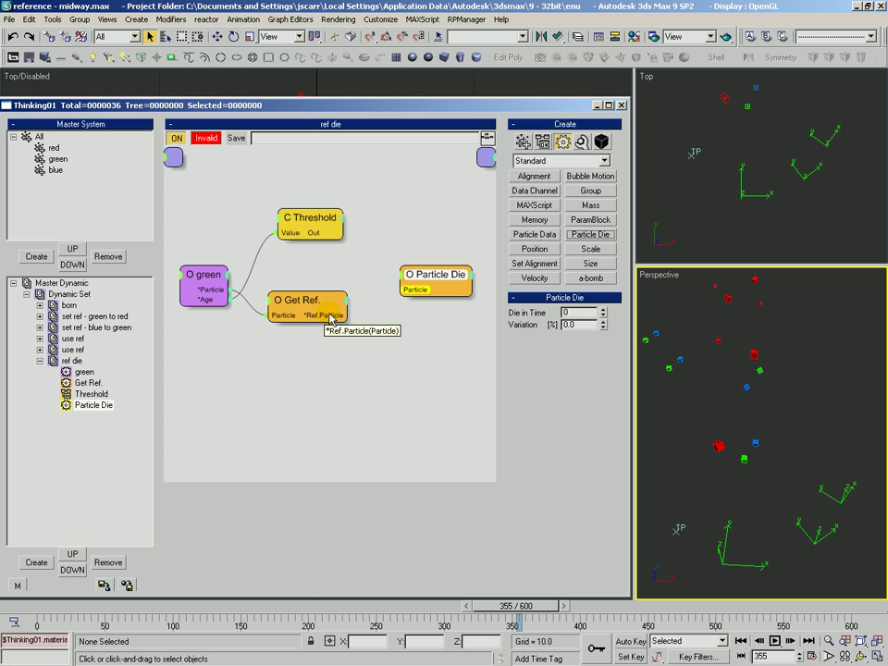
Wire Get Ref.'s Ref.Particle into Particle Die's Particle input and Threshold Out into ON
{"action": "left_click_drag", "start_coordinate": [330, 323], "coordinate": [407, 290]}
{"action": "right_click", "coordinate": [405, 280]}
{"action": "left_click", "coordinate": [403, 279]}
{"action": "left_click_drag", "start_coordinate": [368, 253], "coordinate": [406, 290]}
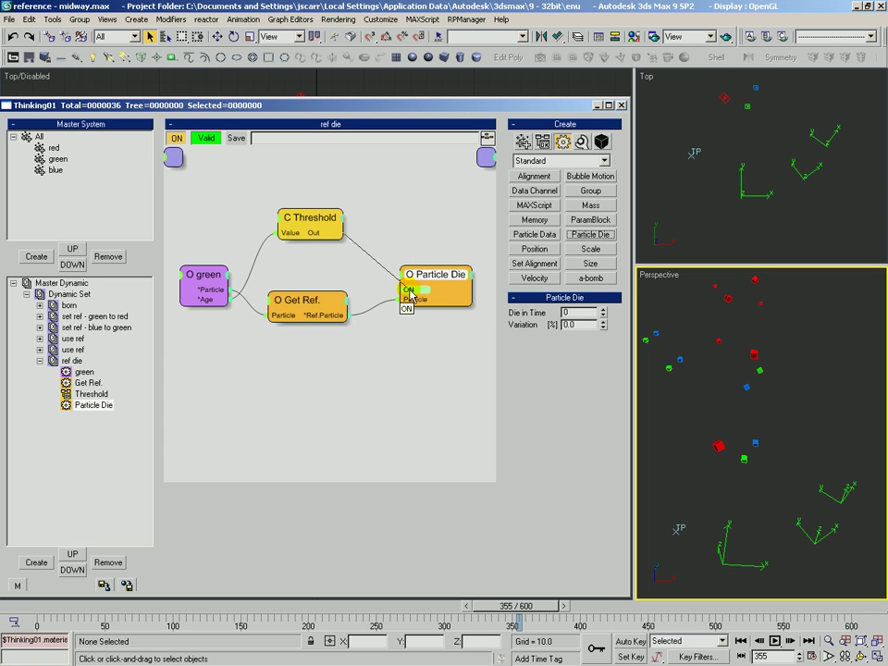
{"action": "left_click_drag", "start_coordinate": [311, 220], "coordinate": [313, 240]}
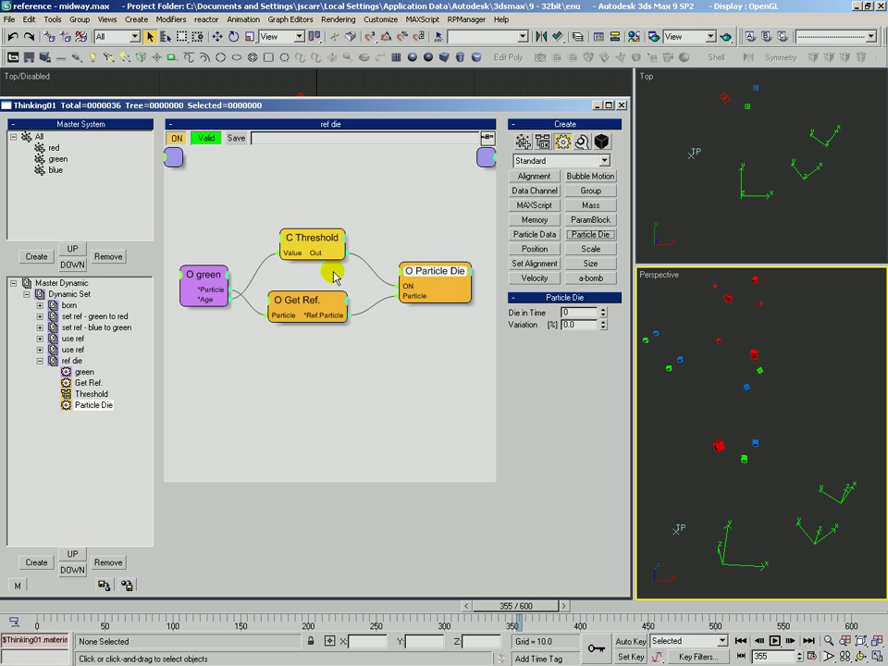
{"action": "left_click", "coordinate": [207, 289]}
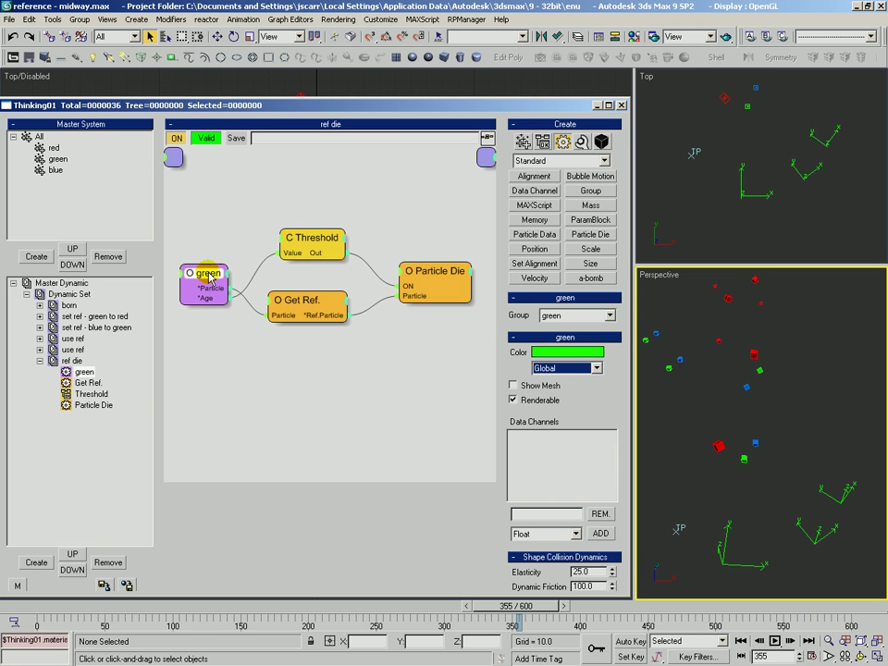
{"action": "left_click", "coordinate": [311, 242]}
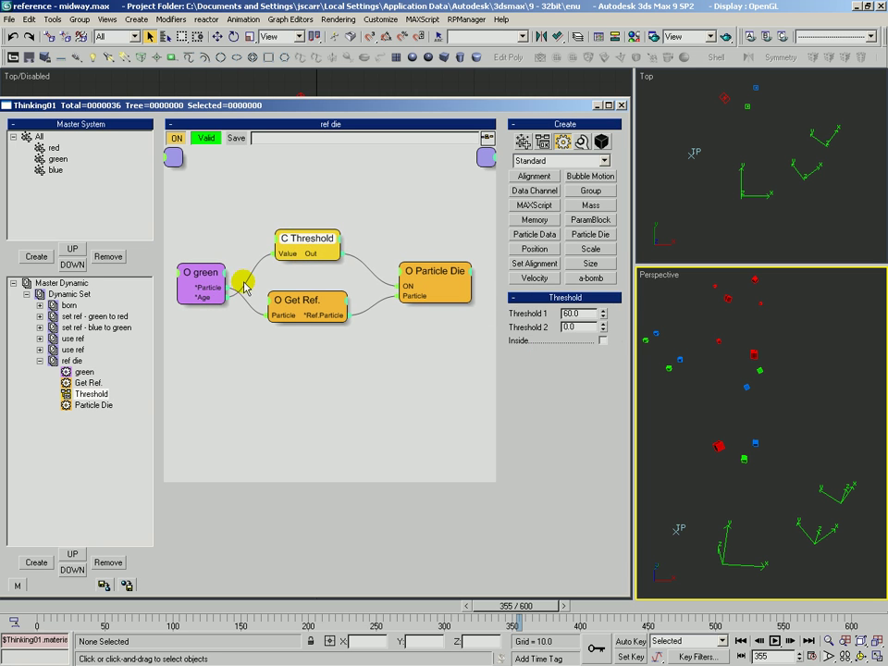
{"action": "left_click", "coordinate": [311, 303]}
{"action": "key", "text": "alt+Tab"}
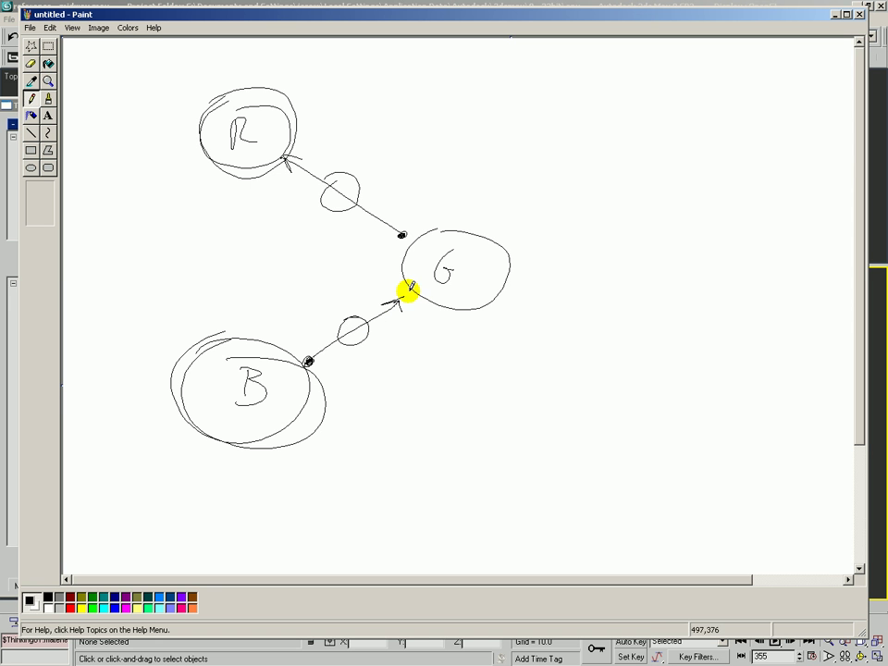
{"action": "key", "text": "alt+Tab"}
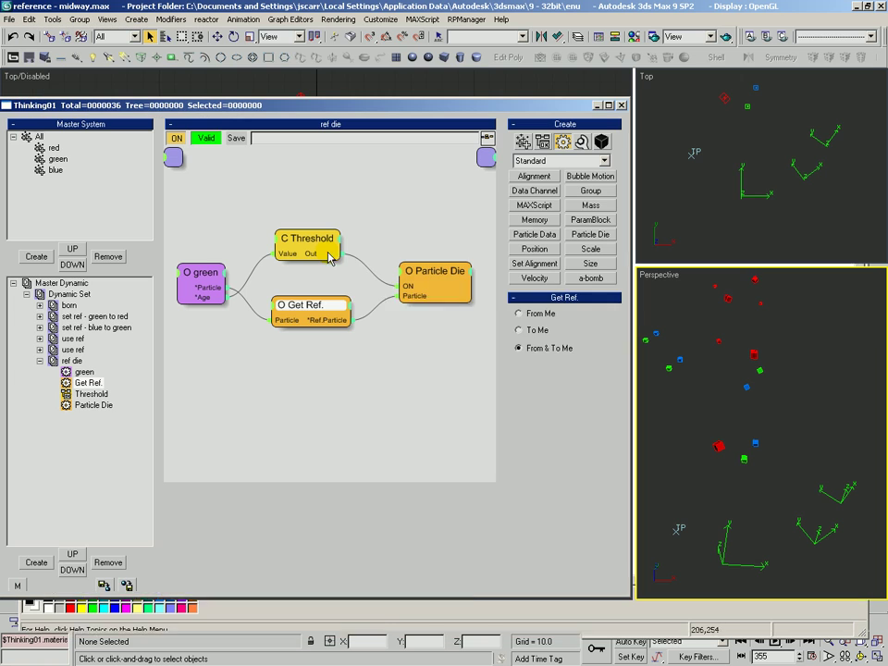
{"action": "left_click", "coordinate": [418, 271]}
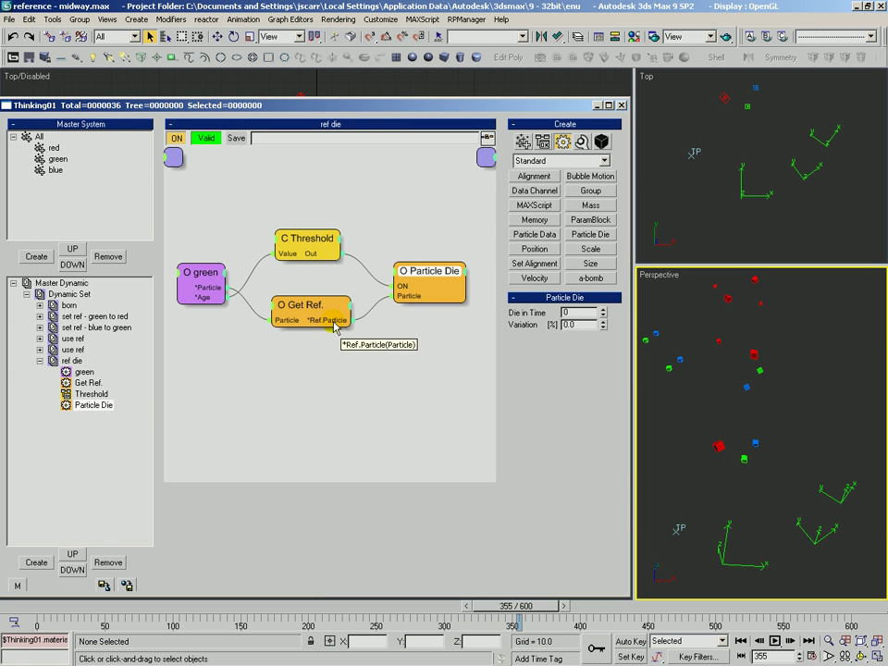
{"action": "key", "text": "alt+Tab"}
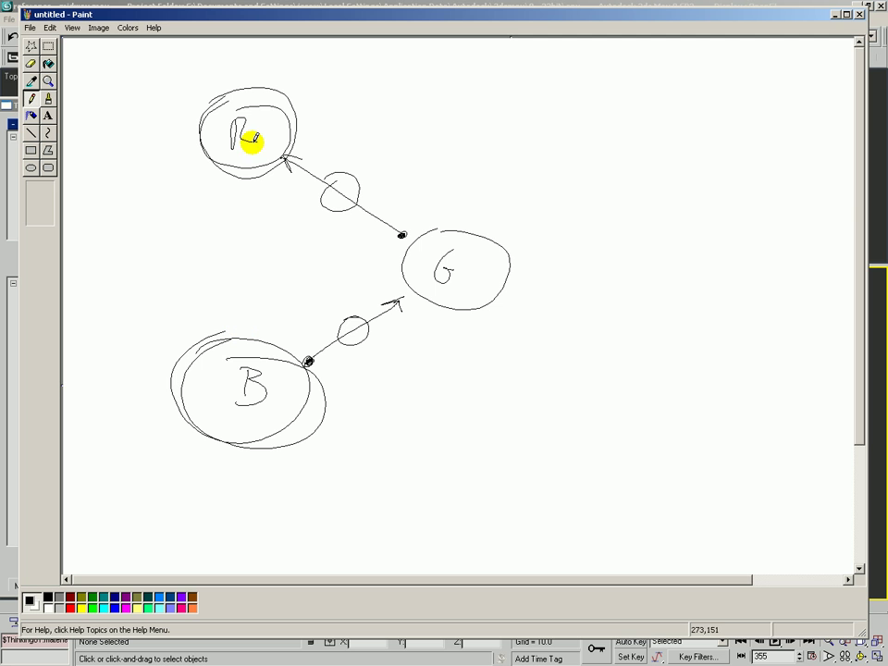
{"action": "key", "text": "alt+Tab"}
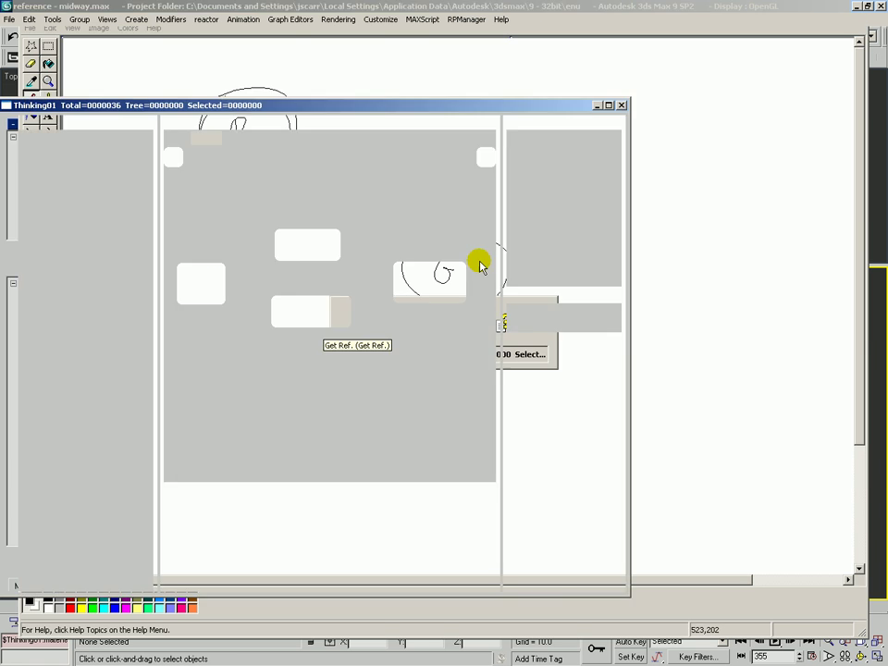
{"action": "key", "text": "alt+z"}
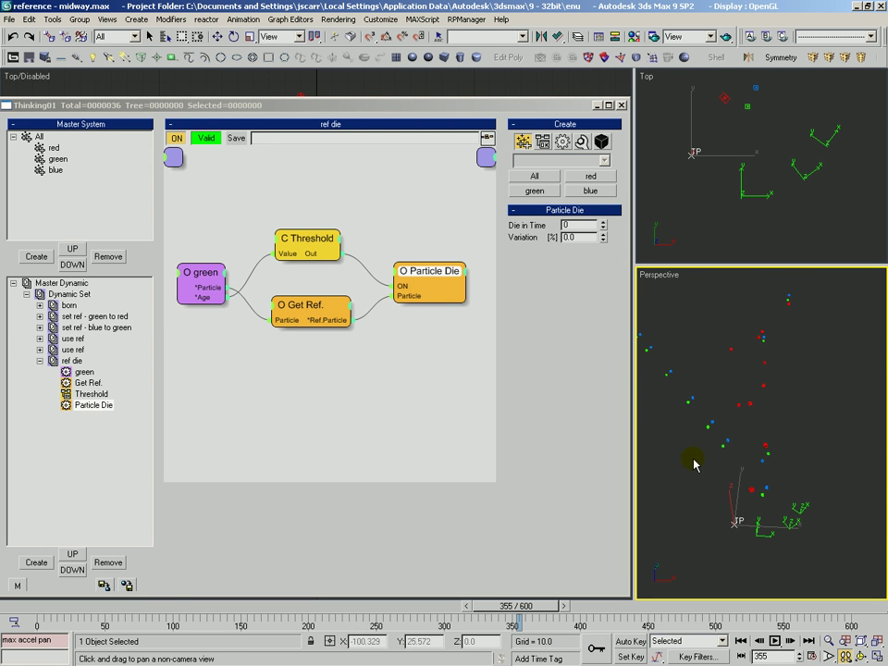
Scrub the simulation from frame 0 to about frame 231, watching referenced particles die
{"action": "left_click_drag", "start_coordinate": [73, 610], "coordinate": [212, 644]}
{"action": "key", "text": "q"}
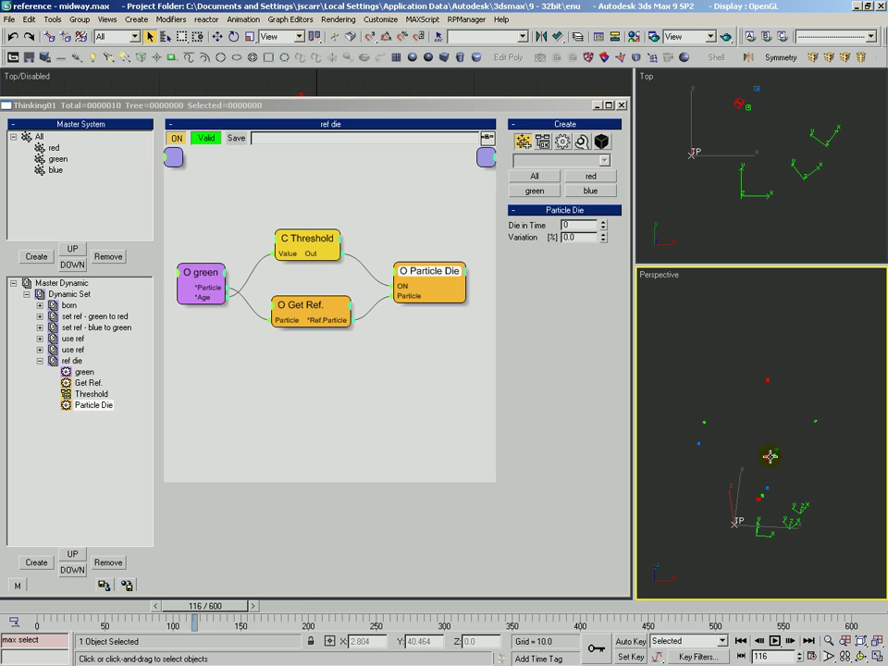
{"action": "left_click_drag", "start_coordinate": [248, 611], "coordinate": [228, 617]}
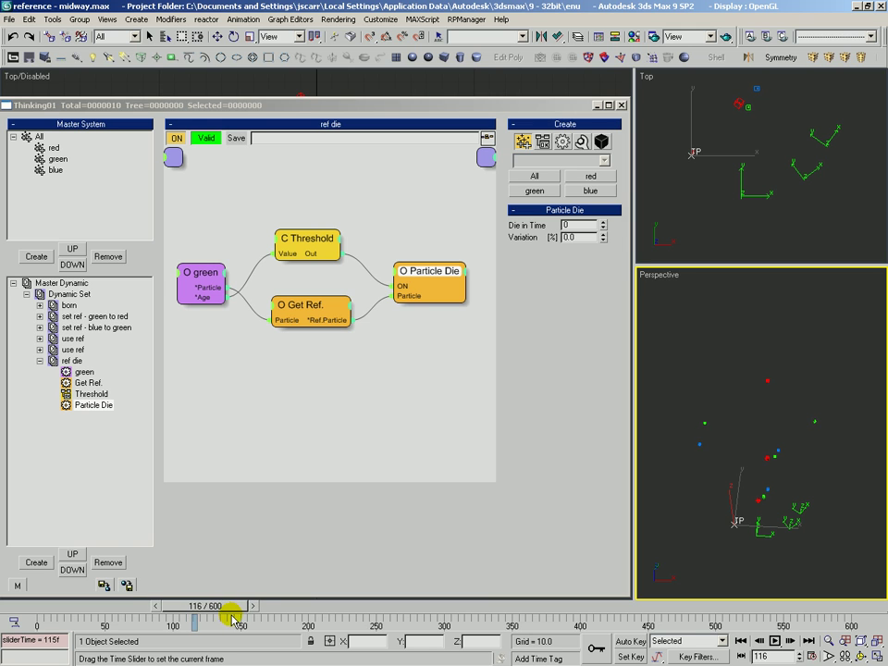
{"action": "left_click_drag", "start_coordinate": [238, 625], "coordinate": [368, 638]}
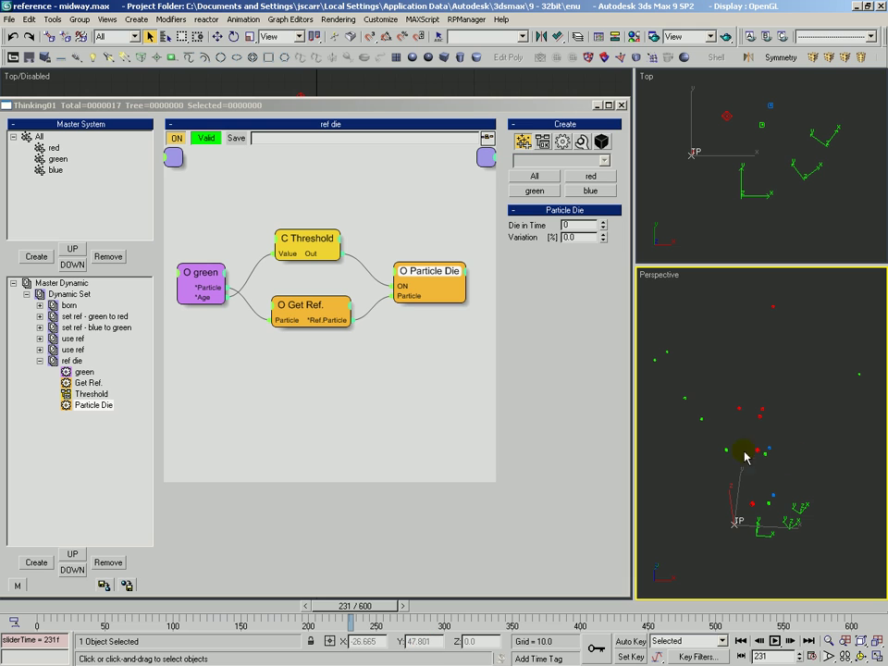
{"action": "mouse_move", "coordinate": [341, 618]}
{"action": "left_mouse_down"}
{"action": "mouse_move", "coordinate": [369, 621]}
{"action": "mouse_move", "coordinate": [340, 621]}
{"action": "mouse_move", "coordinate": [352, 618]}
{"action": "left_mouse_up"}
{"action": "scroll", "coordinate": [751, 462], "scroll_direction": "up", "scroll_amount": 5}
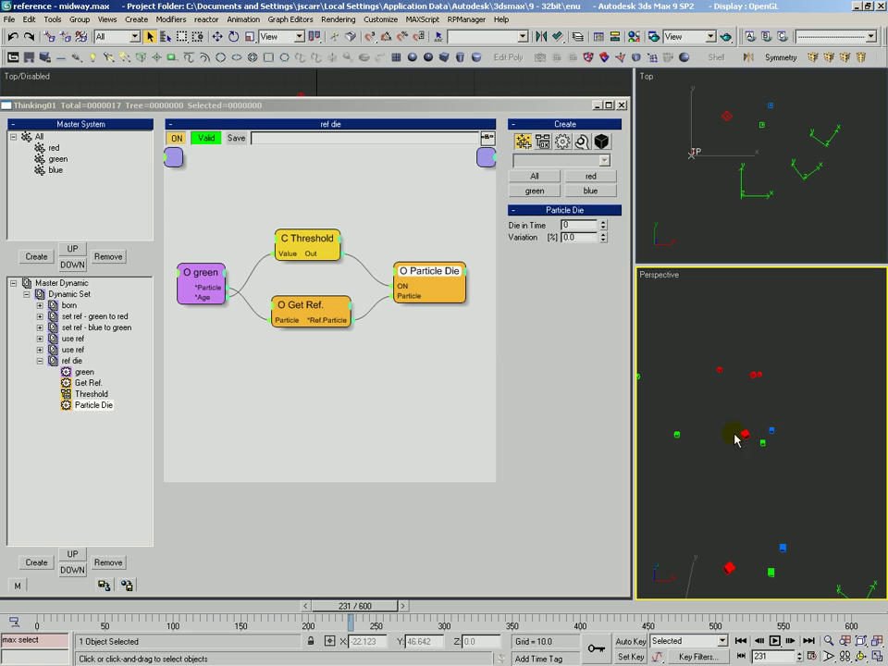
{"action": "key", "text": "alt+Tab"}
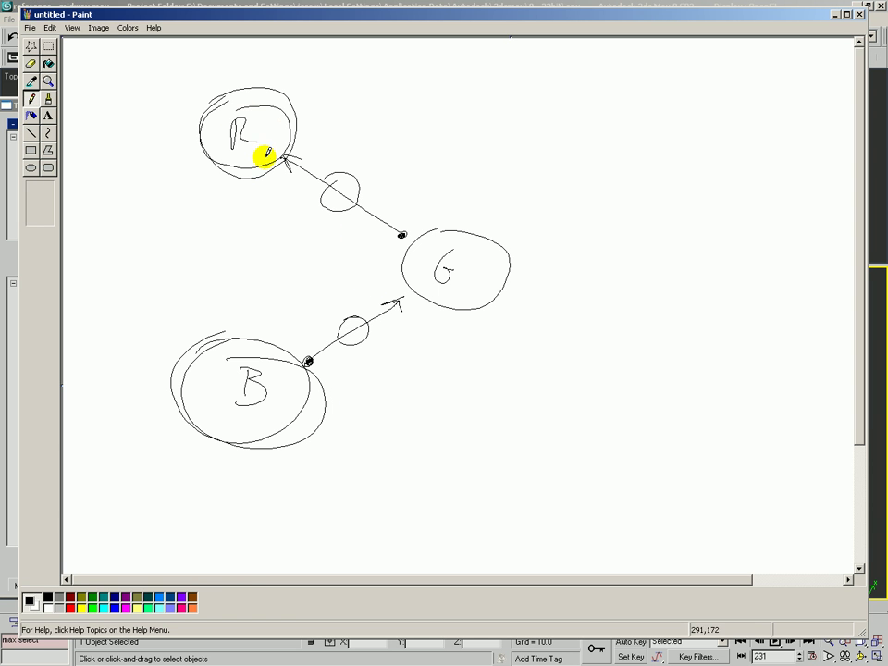
{"action": "key", "text": "alt+Tab"}
{"action": "mouse_move", "coordinate": [384, 618]}
{"action": "left_mouse_down"}
{"action": "mouse_move", "coordinate": [398, 617]}
{"action": "mouse_move", "coordinate": [387, 618]}
{"action": "left_mouse_up"}
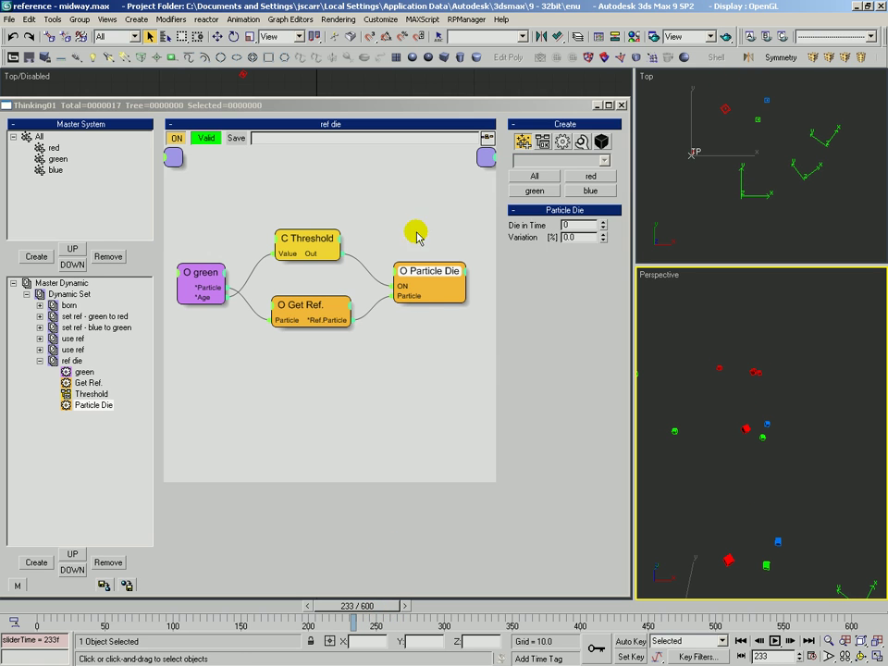
{"action": "left_click", "coordinate": [308, 317]}
{"action": "left_click", "coordinate": [205, 278]}
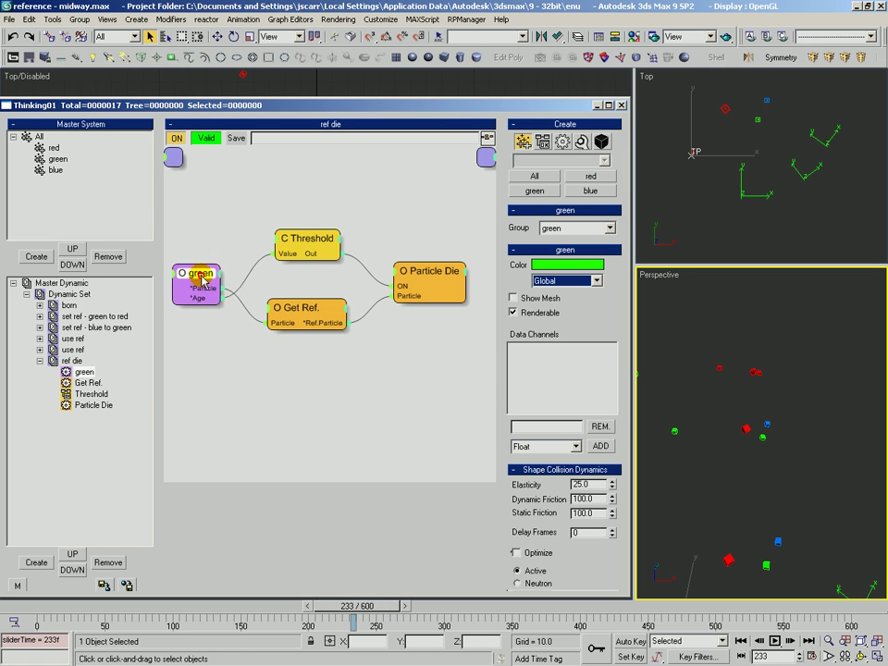
{"action": "left_click_drag", "start_coordinate": [310, 323], "coordinate": [318, 322]}
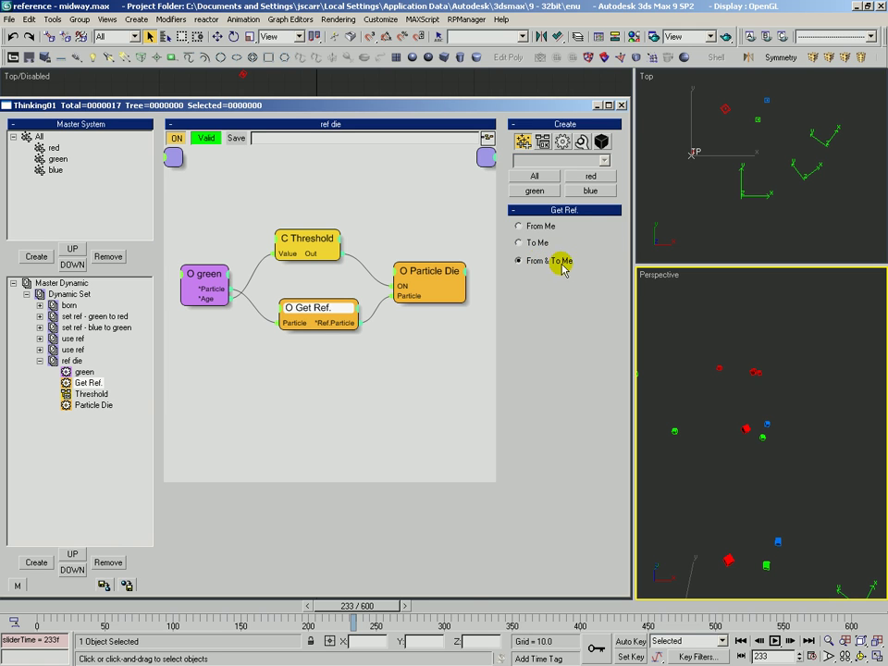
{"action": "left_click_drag", "start_coordinate": [313, 317], "coordinate": [310, 318]}
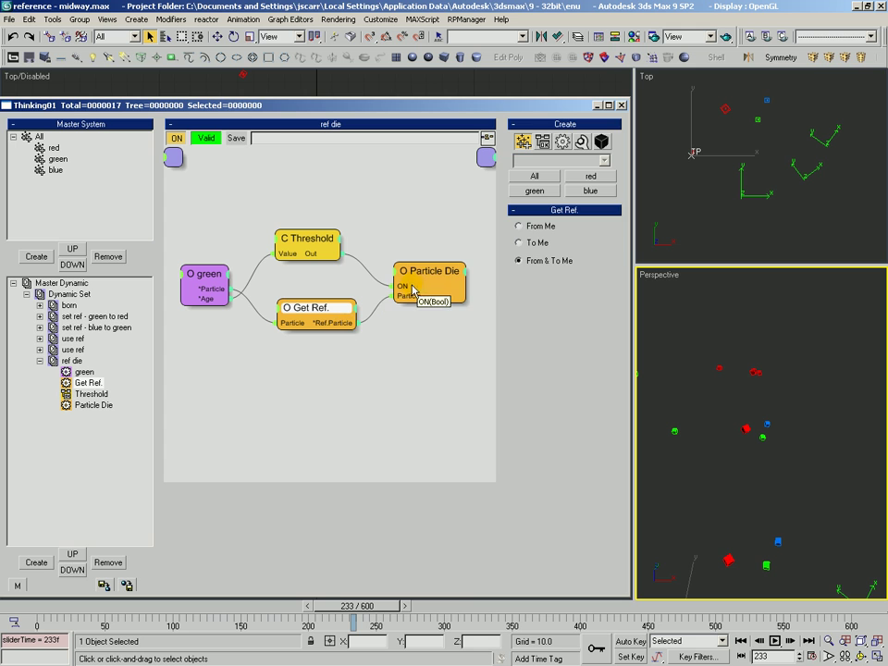
{"action": "left_click_drag", "start_coordinate": [427, 280], "coordinate": [424, 277]}
{"action": "left_click", "coordinate": [562, 142]}
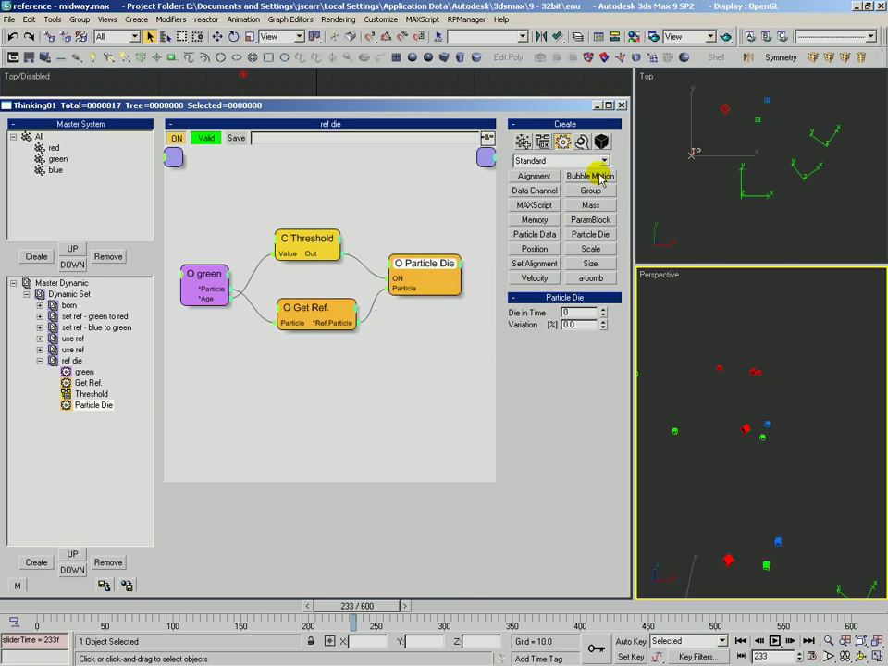
{"action": "left_click", "coordinate": [687, 477]}
{"action": "middle_click_drag", "start_coordinate": [713, 456], "coordinate": [812, 388], "text": "alt"}
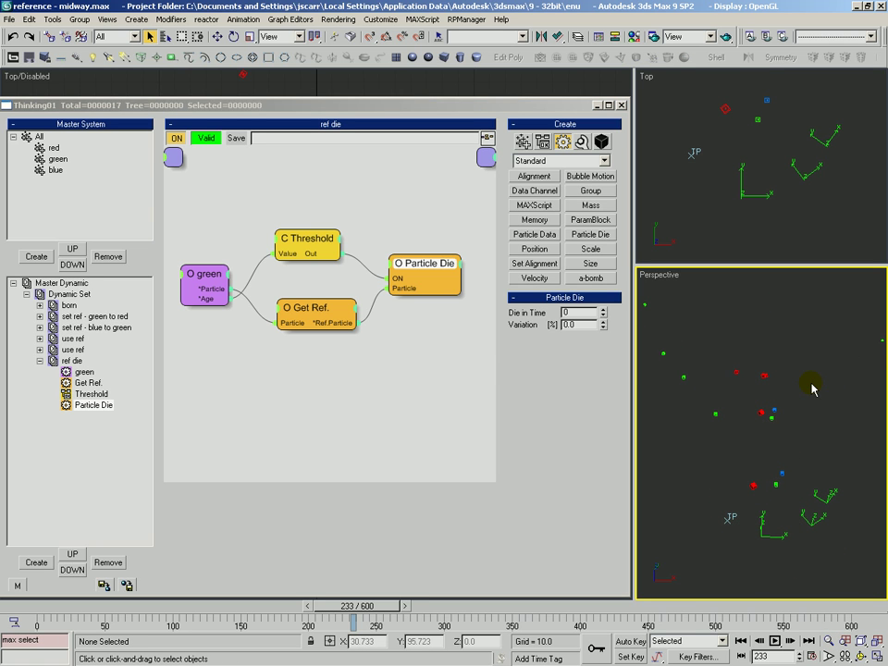
{"action": "left_click_drag", "start_coordinate": [316, 315], "coordinate": [314, 309]}
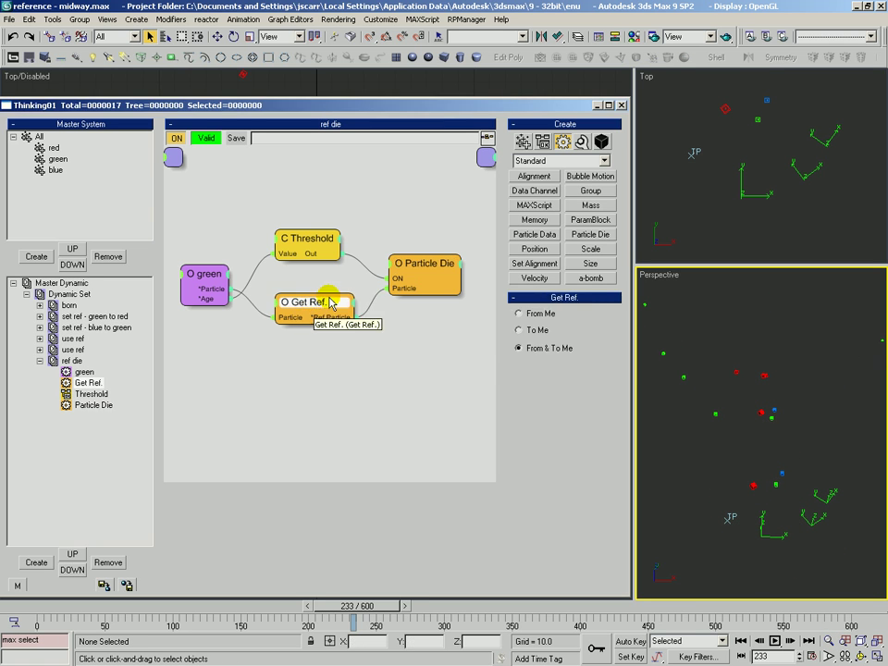